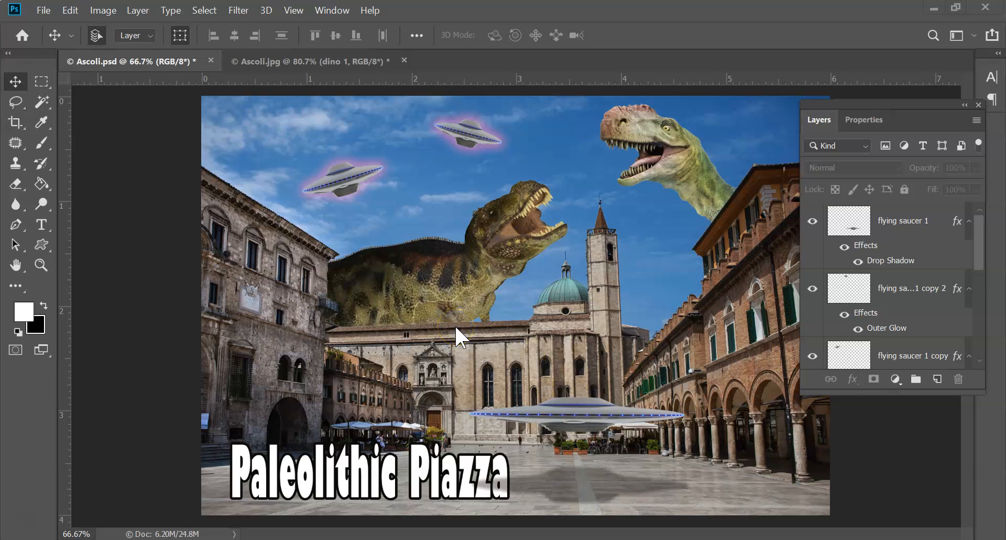
Step: Switch to the Ascoli.jpg document, select the piazza layer and place pterodactyl_1.jpg above it as an embedded image
left_click(287, 62)
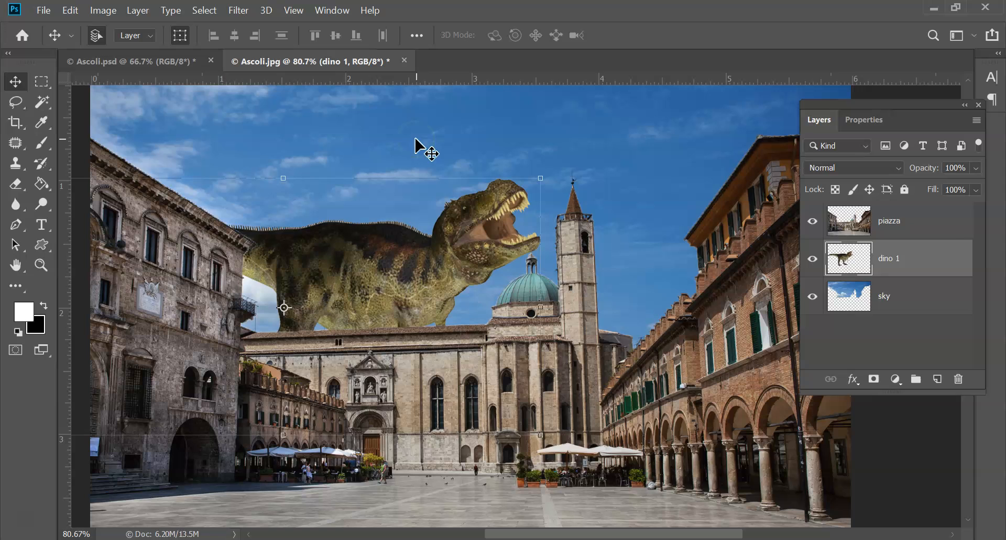
left_click(441, 419)
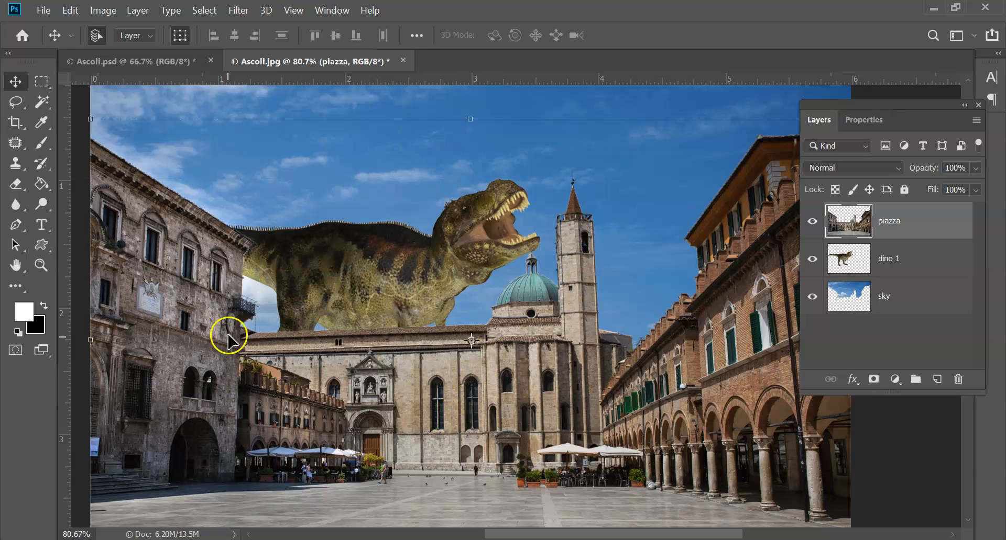
left_click(44, 10)
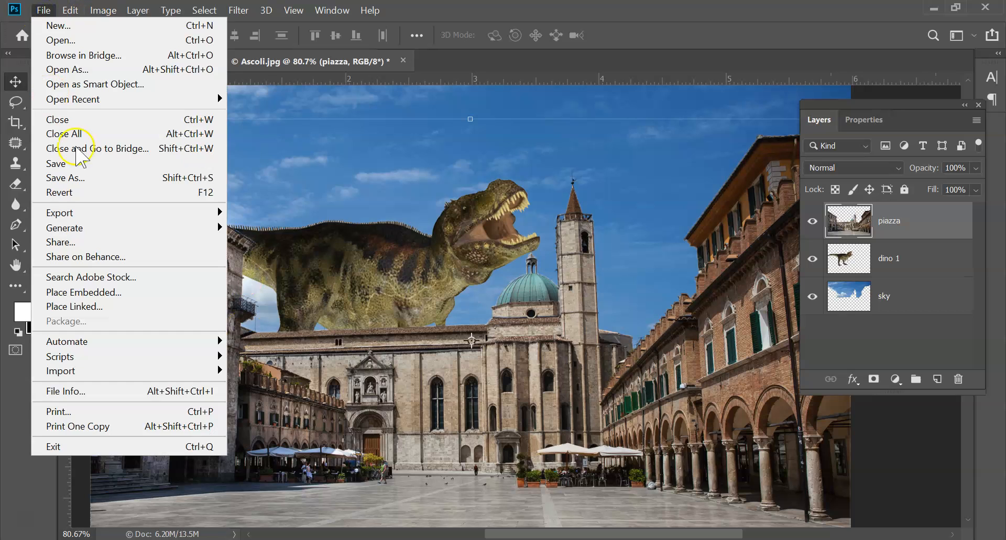
left_click(108, 295)
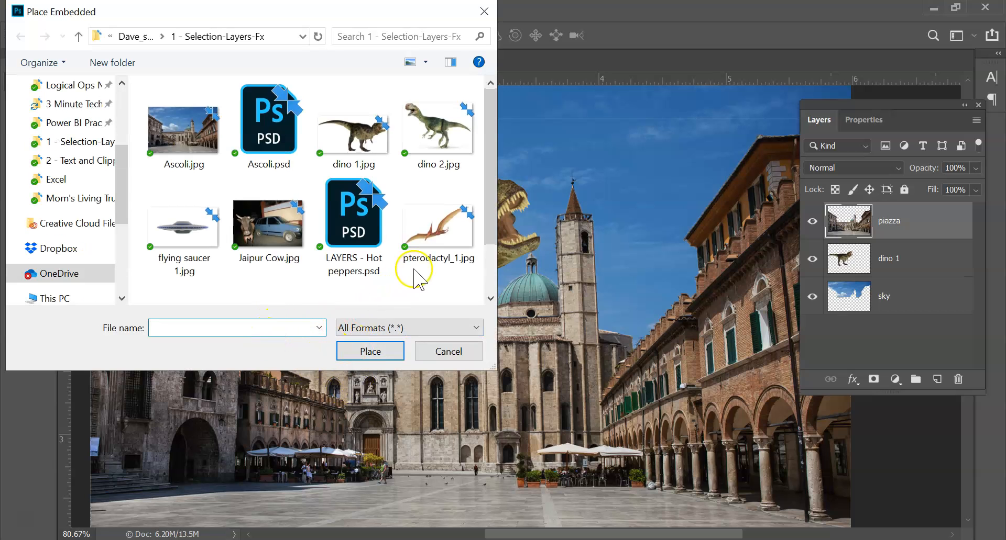
double_click(430, 240)
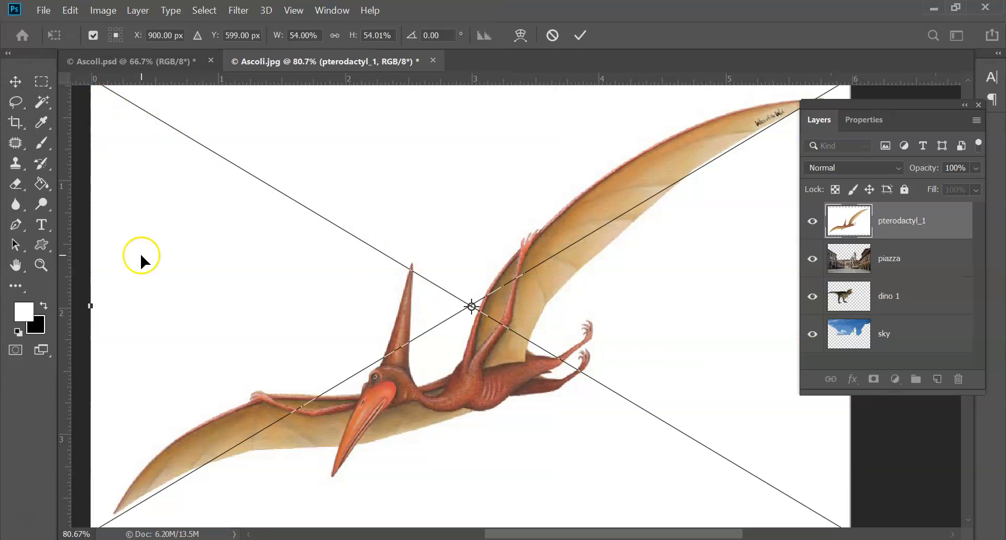
Step: Shrink the placed pterodactyl image to about 29% width and 18% height, and position it in the sky over the dinosaur
scroll(141, 256, "up", 2)
left_click_drag(83, 104, 442, 406)
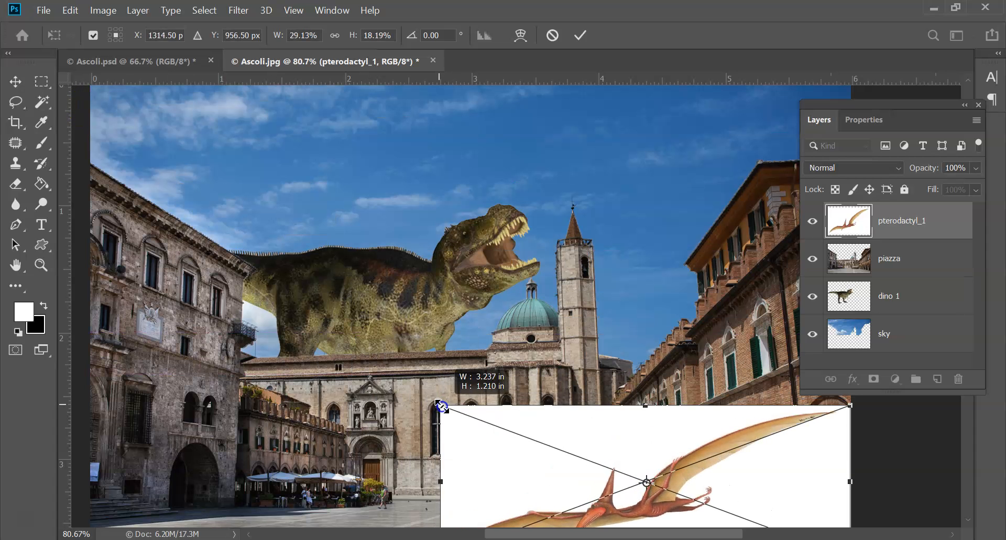
left_click_drag(555, 431, 364, 148)
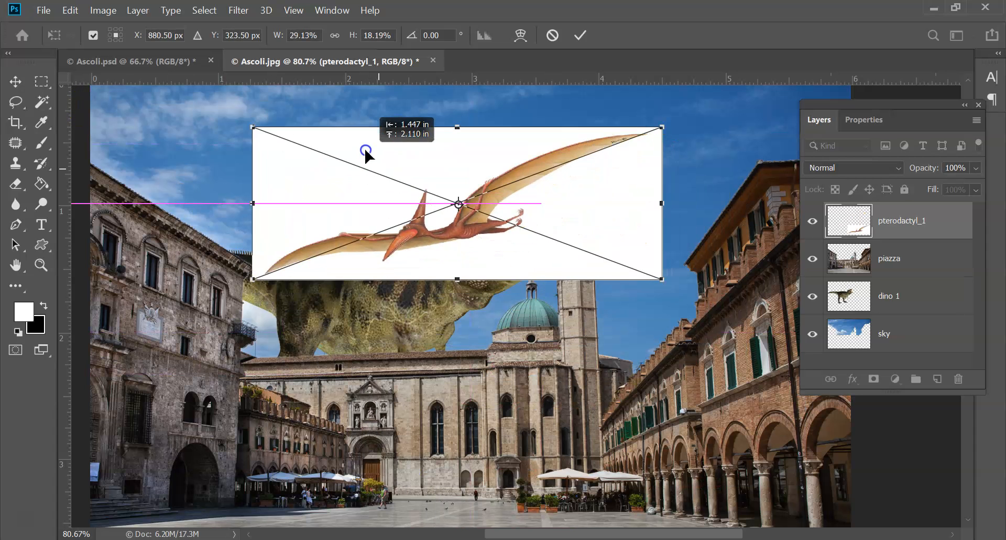
key("Return")
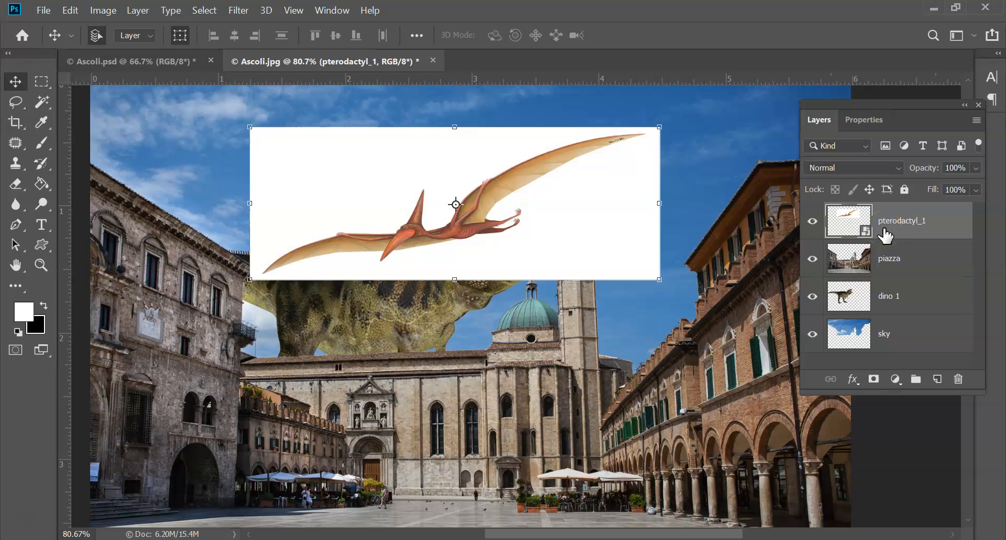
Step: Rasterize the pterodactyl_1 layer and delete its white background with the Magic Wand tool, leaving nothing selected
right_click(887, 234)
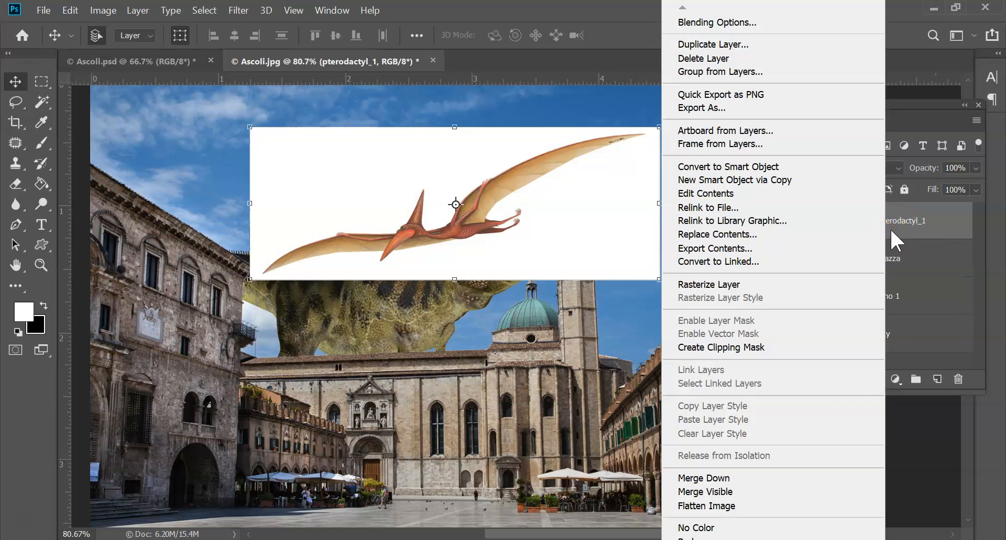
left_click(760, 286)
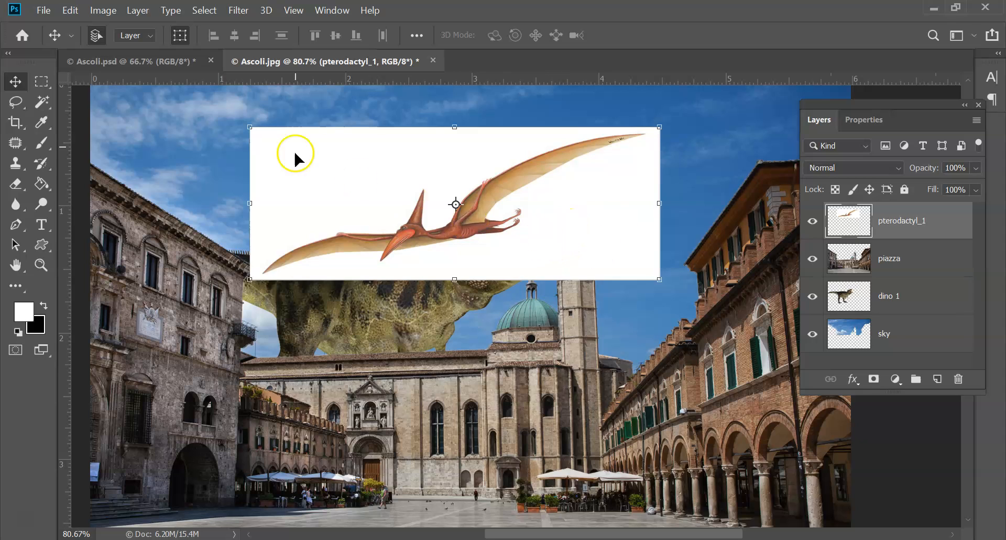
left_click(39, 99)
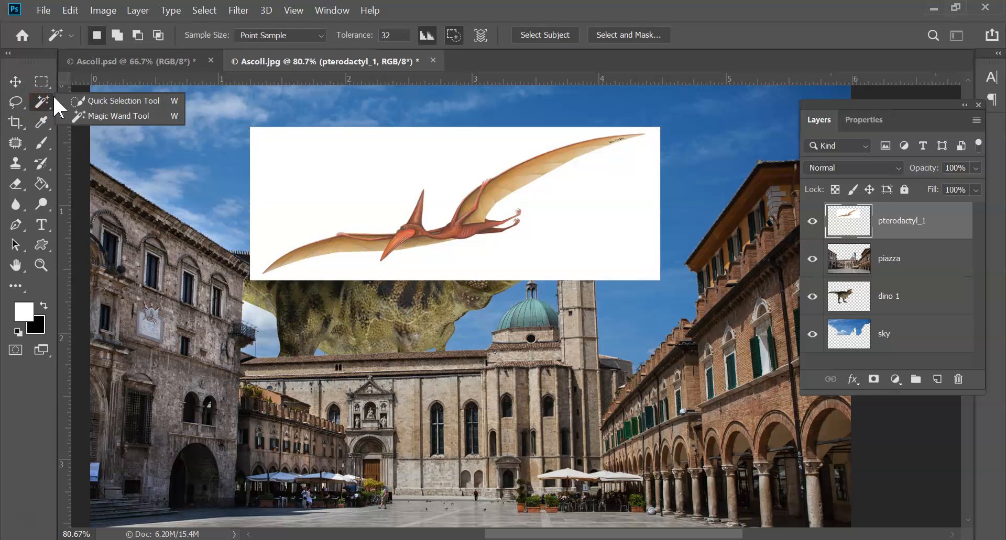
left_click(115, 117)
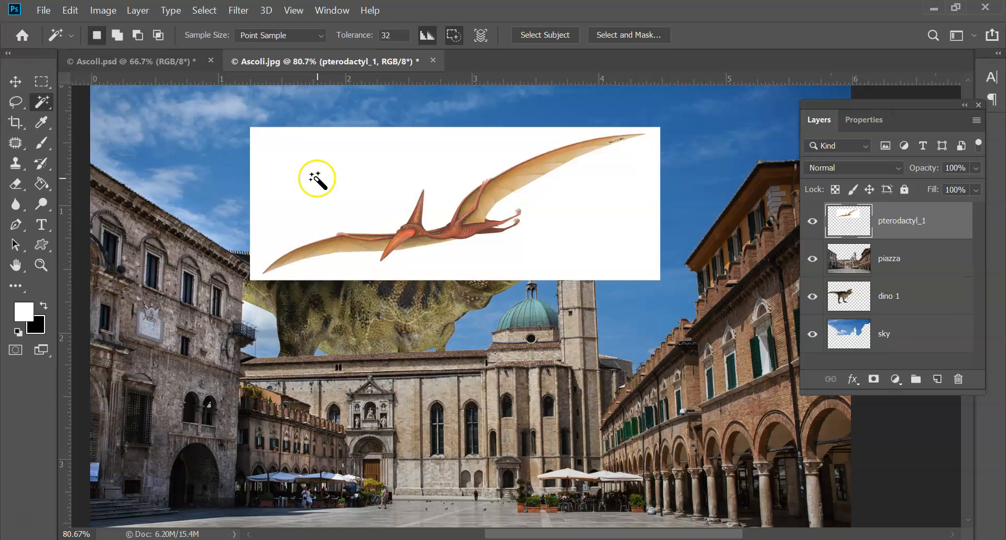
left_click(332, 172)
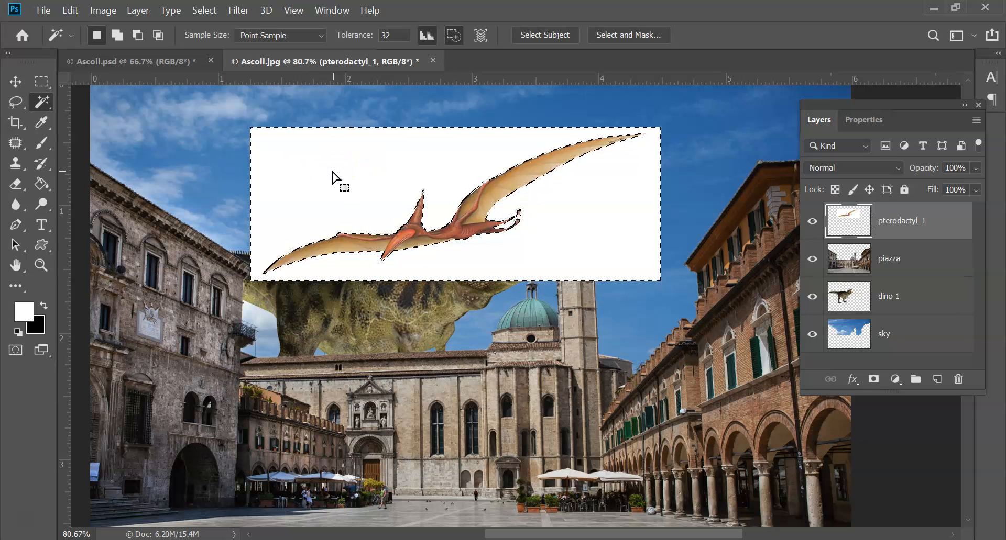
key("Delete")
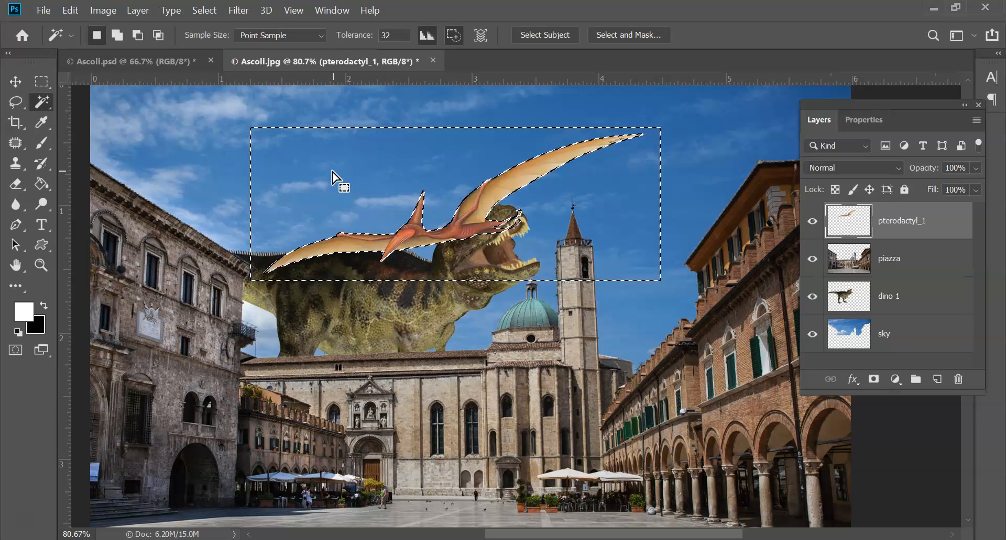
right_click(343, 162)
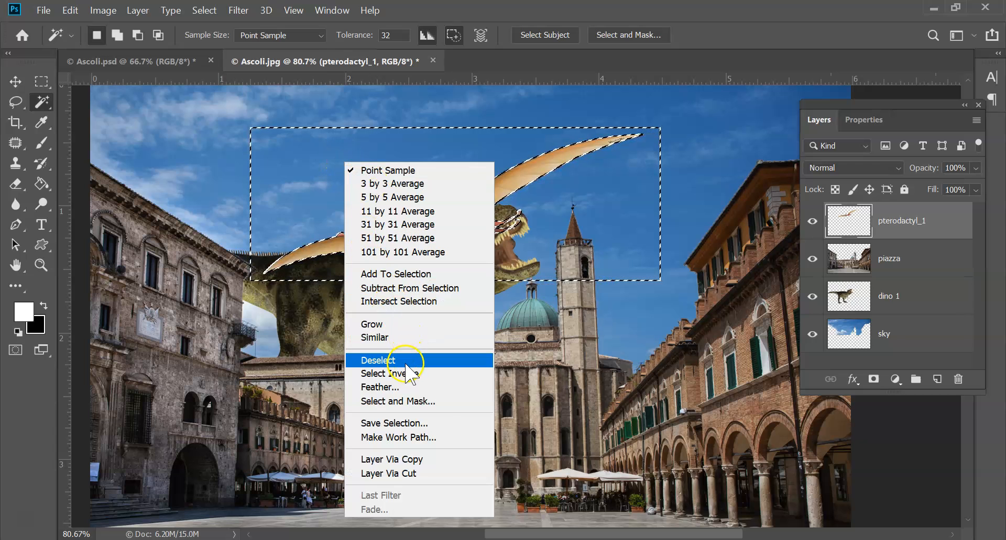
left_click(398, 361)
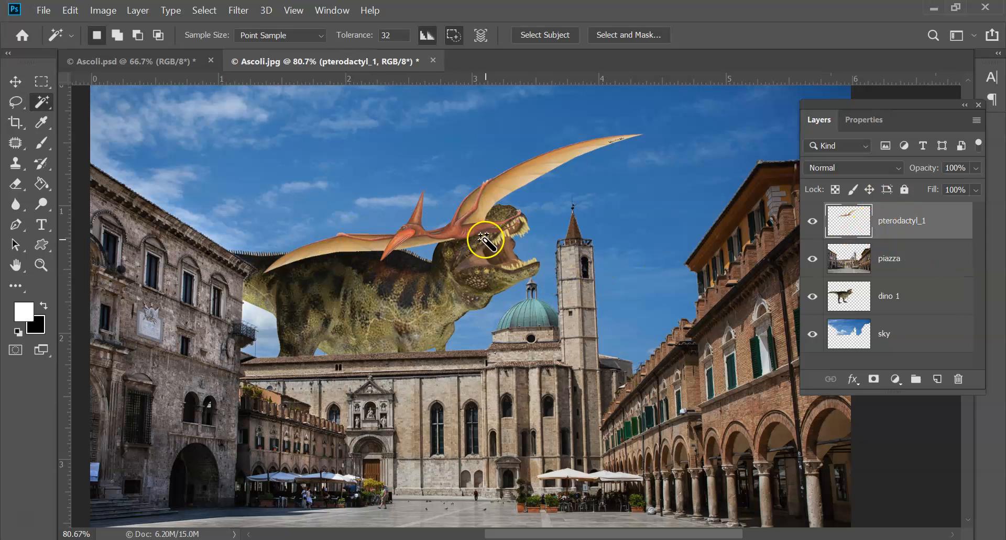
Step: Scale the pterodactyl proportionally to about 51.5% and place it in the sky to the right of the bell tower
key("v")
left_click_drag(642, 275, 498, 220)
left_click_drag(449, 161, 645, 132)
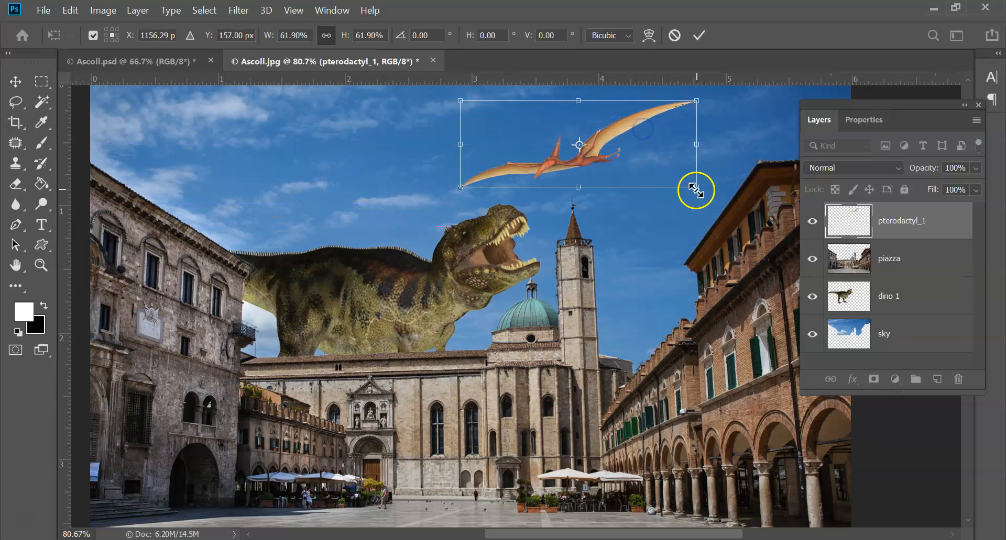
left_click_drag(696, 187, 654, 164)
left_click_drag(618, 119, 644, 147)
left_click(686, 139)
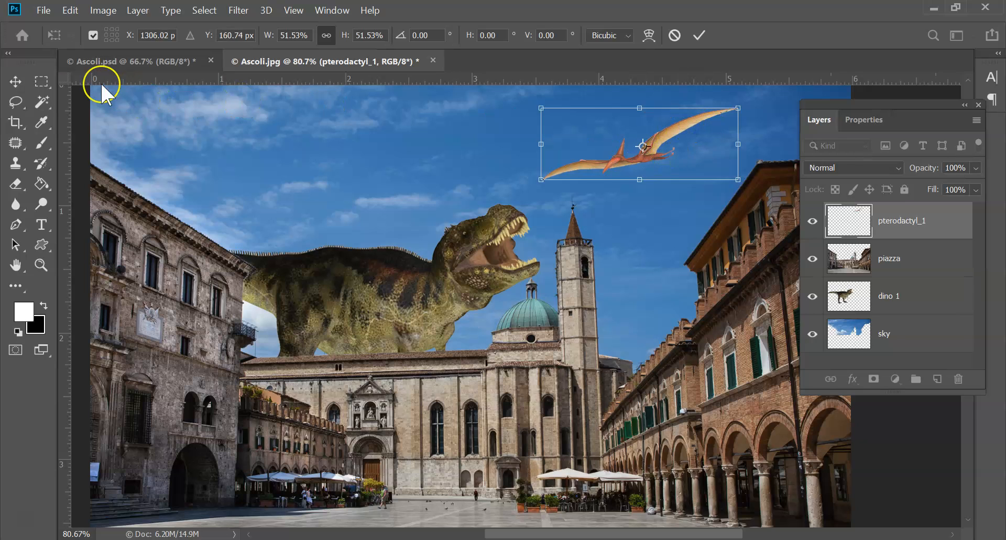
left_click(16, 81)
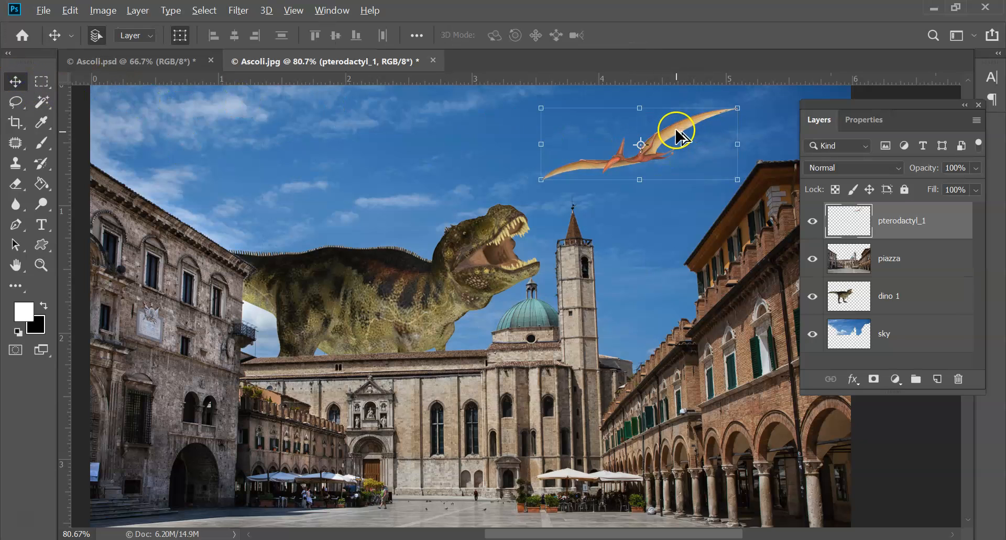
Step: Duplicate the pterodactyl twice across the sky to its left, and shrink the middle copy to about 77% width and 59% height
left_click_drag(676, 128, 384, 153)
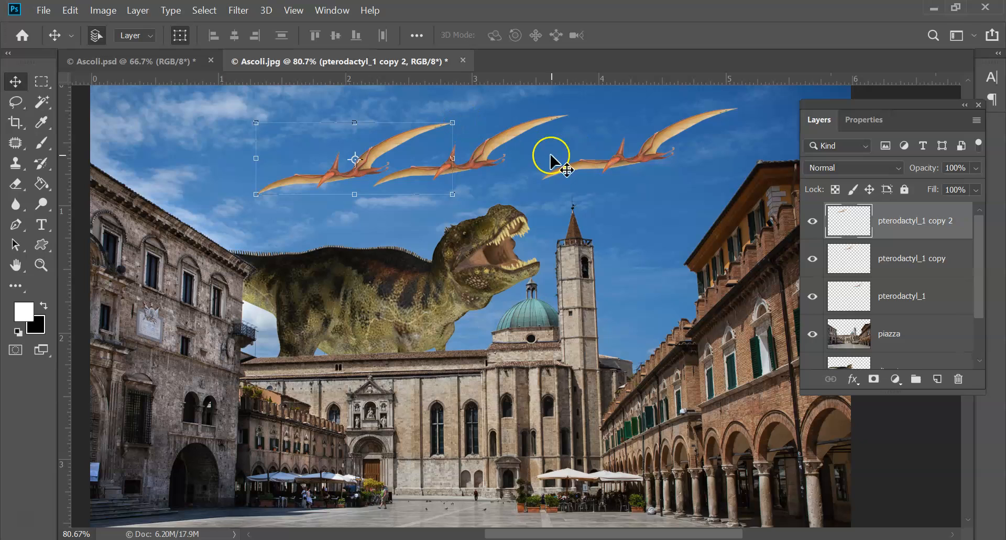
left_click(515, 137)
left_click_drag(573, 114, 546, 139)
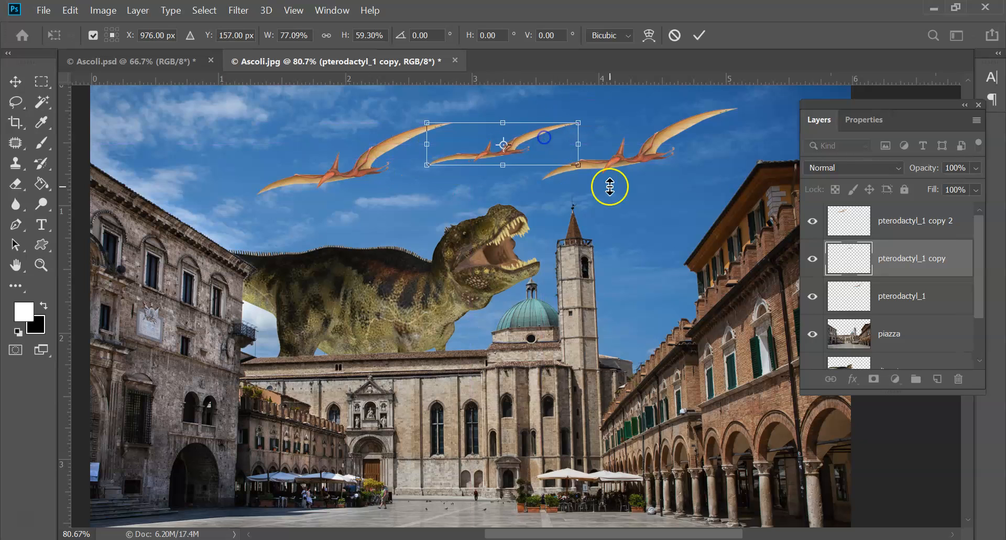
key("Return")
Step: Enlarge the rightmost pterodactyl to about 112% width and 120% height
left_click(657, 147)
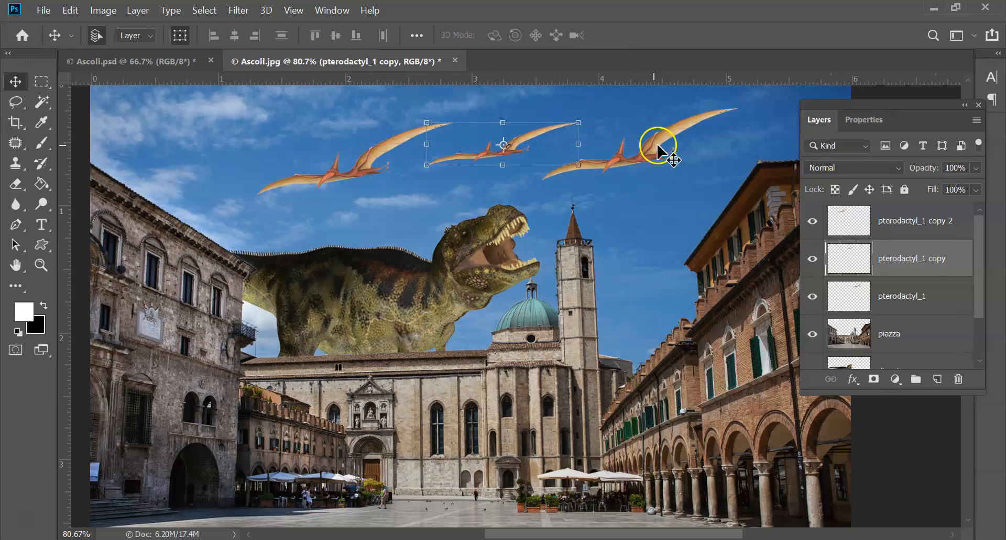
left_click(624, 164)
left_click_drag(736, 179, 759, 200)
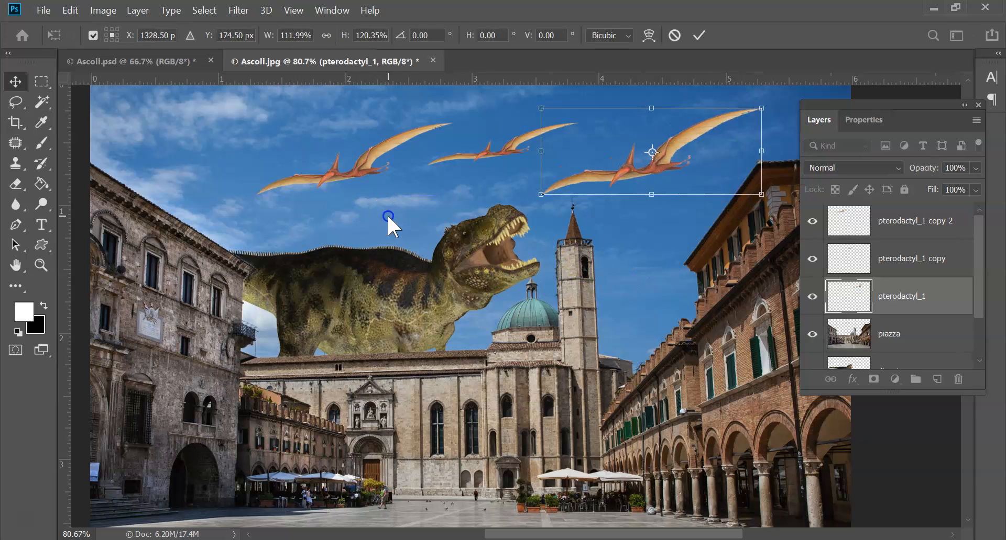
key("Return")
Step: Select the piazza layer and lengthen the Layers panel so that all layers from pterodactyl_1 copy 2 to sky fit
left_click(469, 417)
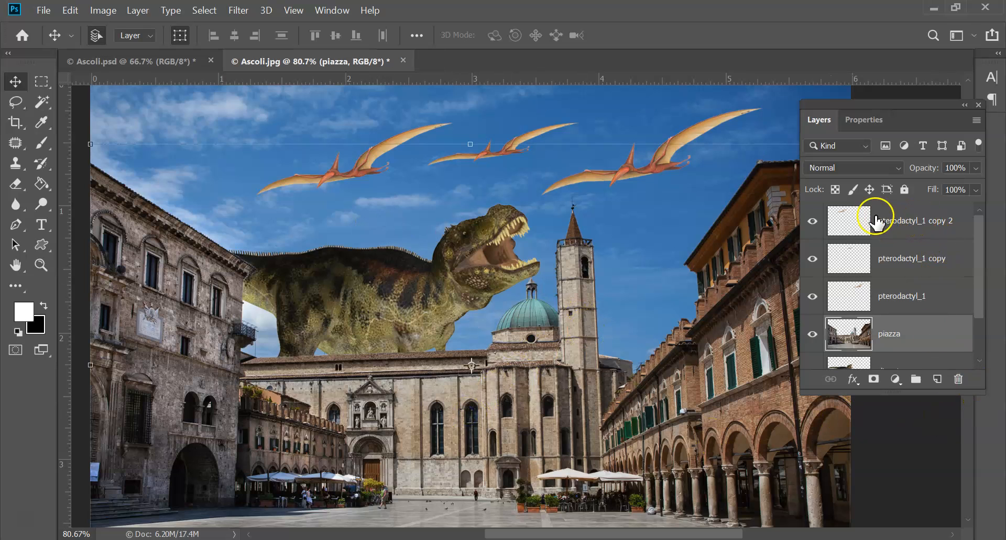
left_click_drag(977, 264, 987, 225)
left_click_drag(911, 394, 922, 474)
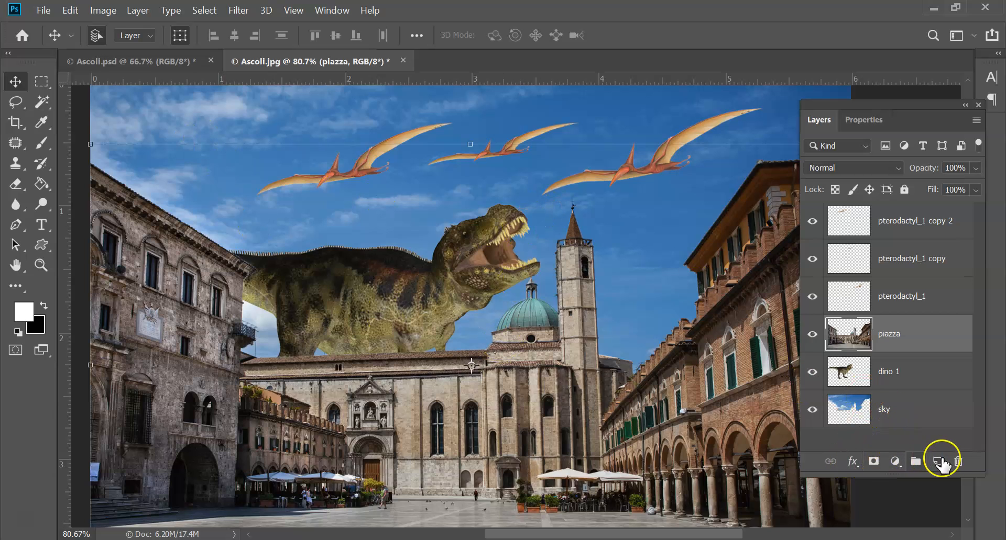
Step: Place flying saucer 1.jpg as an embedded image directly above the piazza layer
left_click(44, 10)
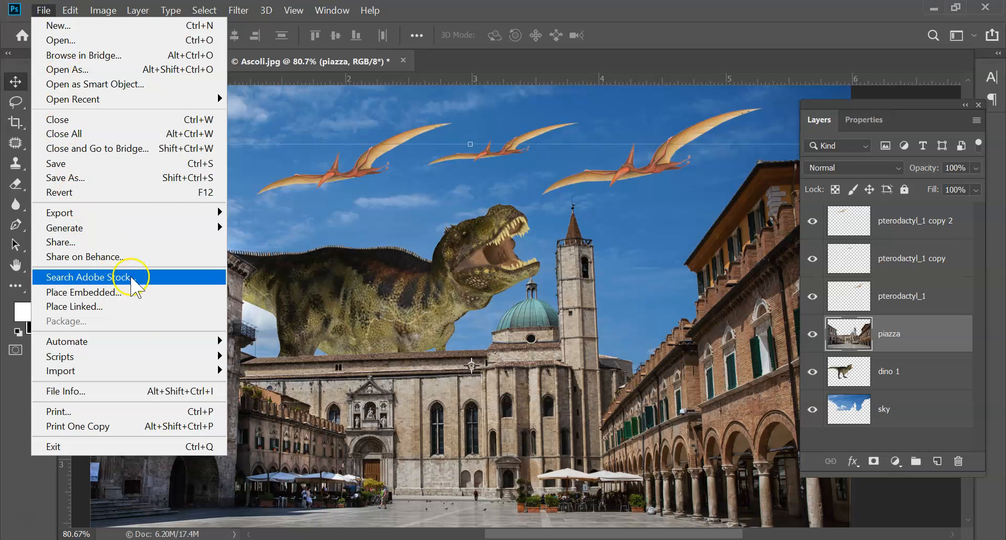
left_click(129, 293)
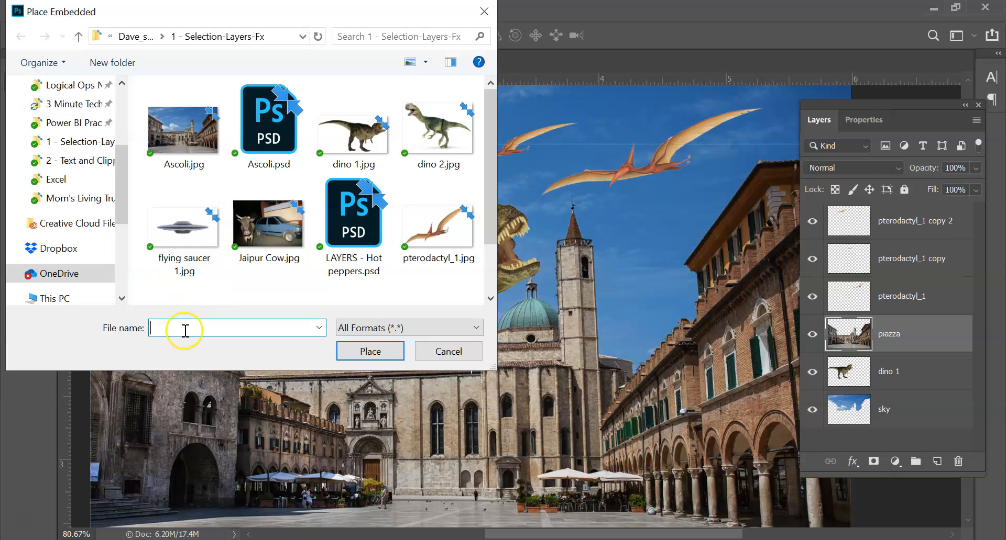
double_click(186, 231)
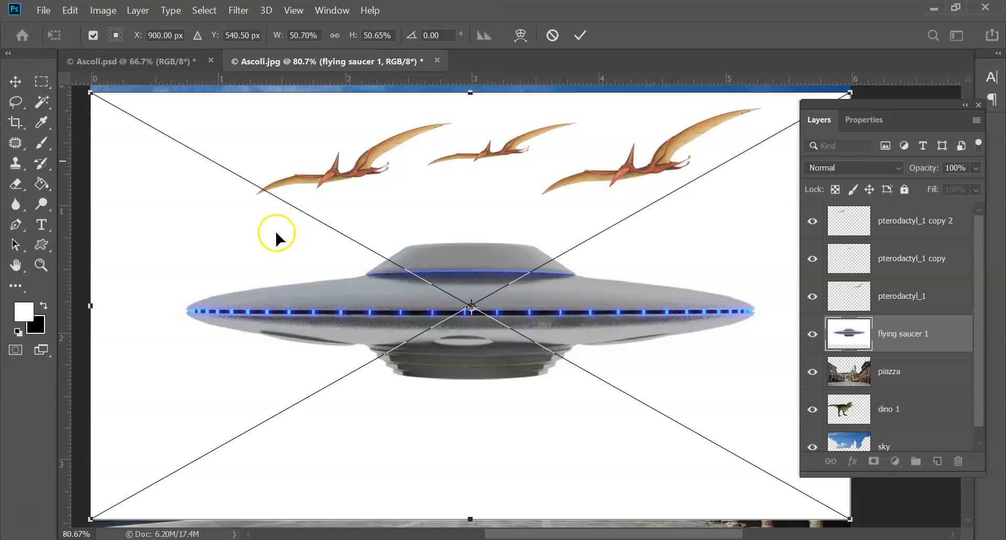
Step: Shrink the flying saucer image to about 31% width and 22% height, and move it over the church facade
left_click_drag(86, 92, 371, 332)
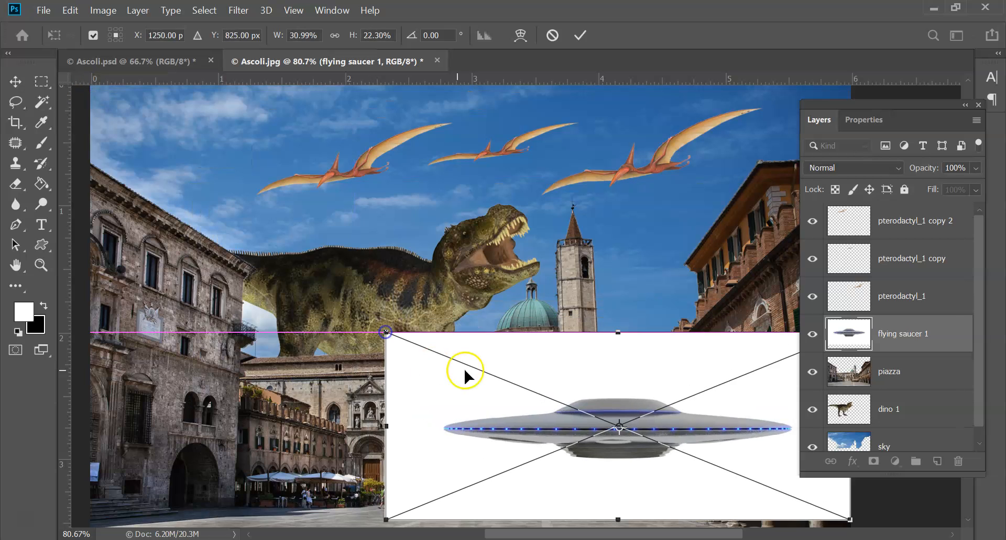
left_click_drag(482, 344, 333, 272)
key("Return")
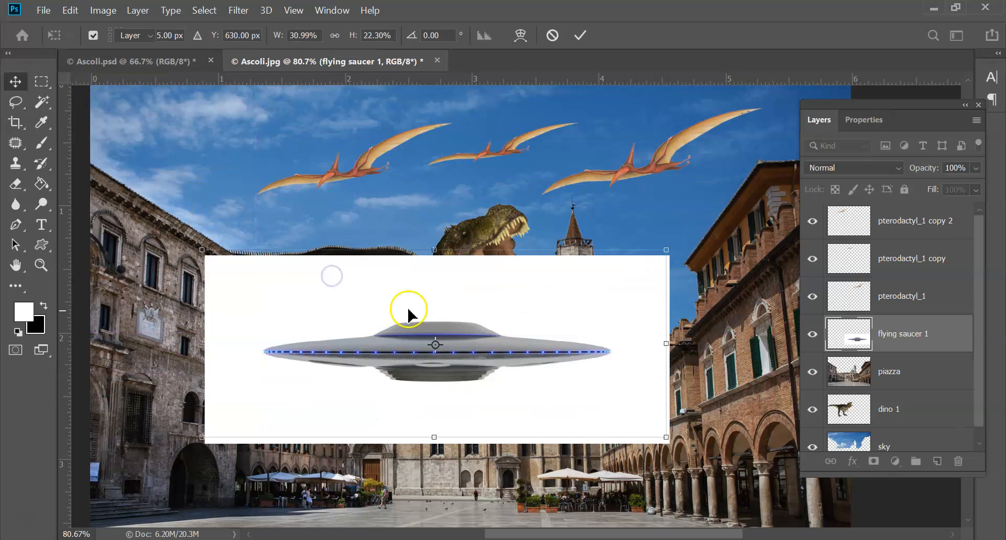
Step: Rasterize the flying saucer 1 layer, and remove its white background with the Magic Wand tool, clearing the selection
right_click(940, 347)
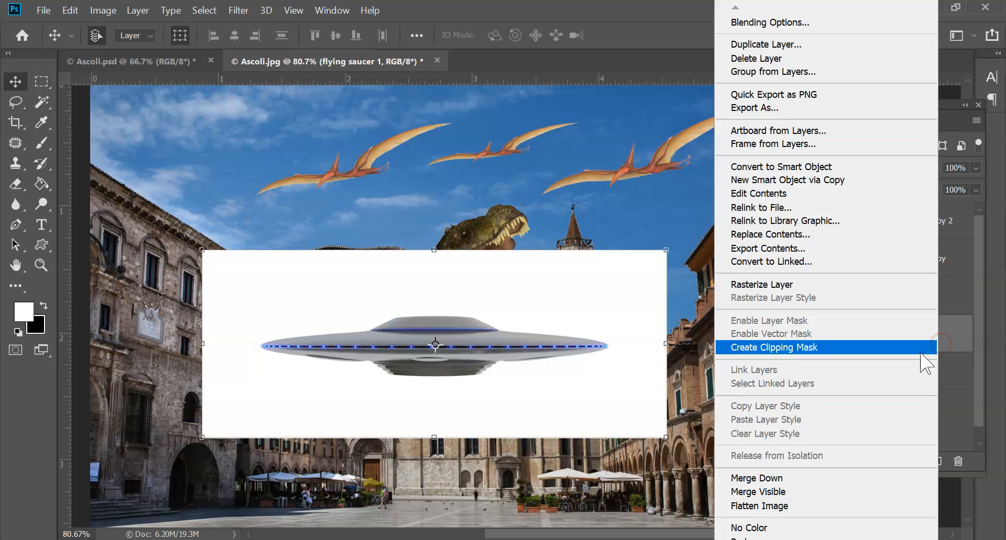
left_click(813, 280)
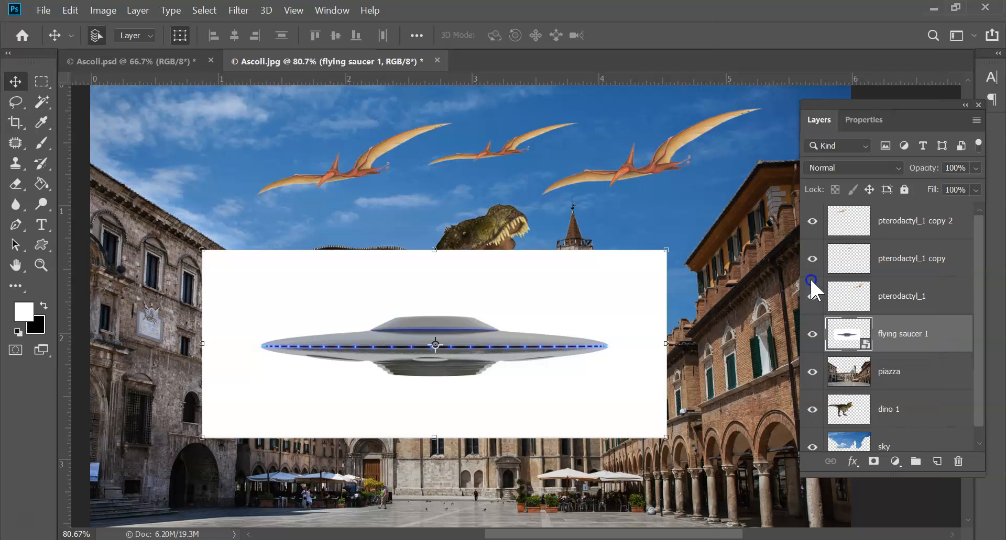
left_click(41, 102)
left_click(288, 284)
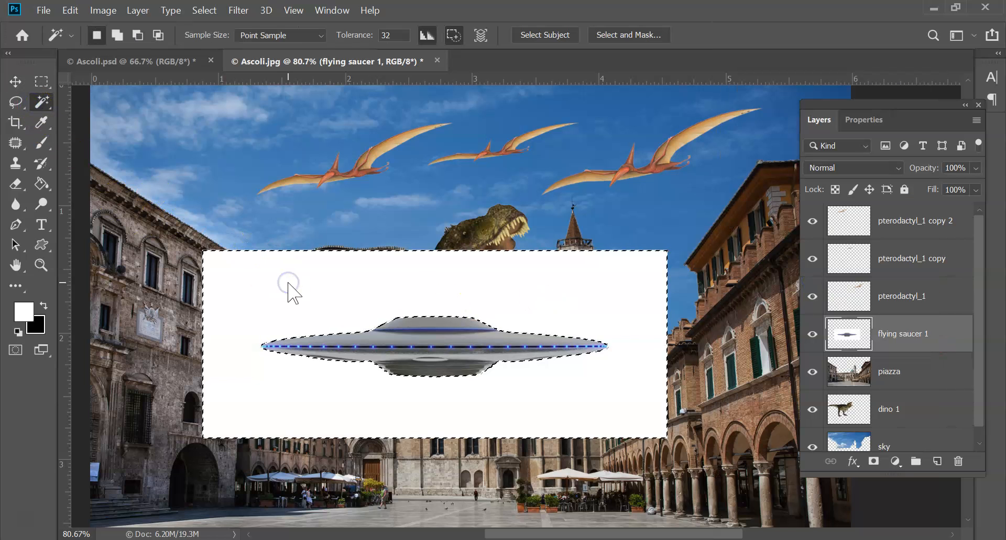
key("Delete")
key("ctrl+d")
Step: Resize the flying saucer to about 109% width and 118% height, and move it up over the dinosaur's back
left_click(470, 361)
key("v")
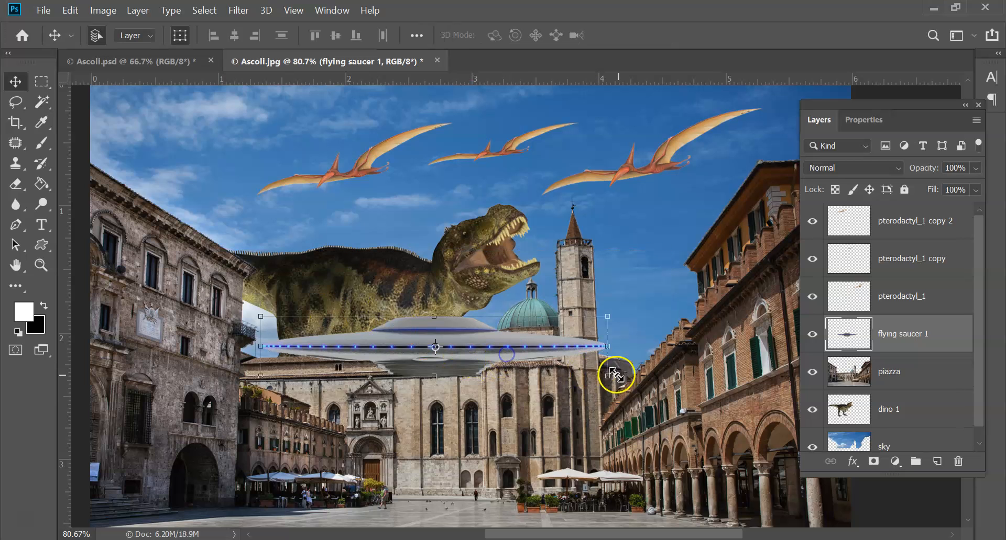
left_click_drag(611, 378, 546, 346)
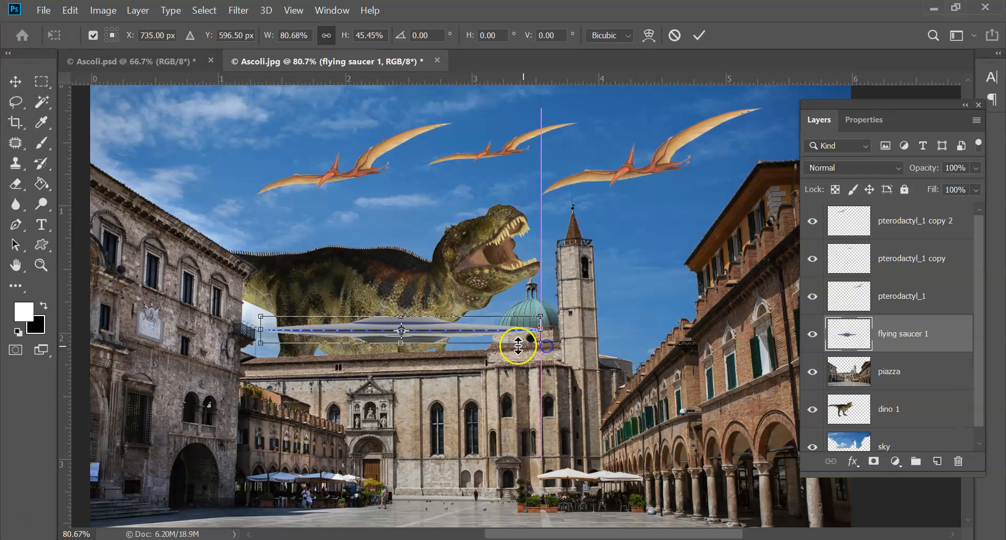
mouse_move(399, 344)
left_mouse_down()
mouse_move(398, 368)
mouse_move(400, 354)
left_mouse_up()
left_click_drag(594, 355, 585, 388)
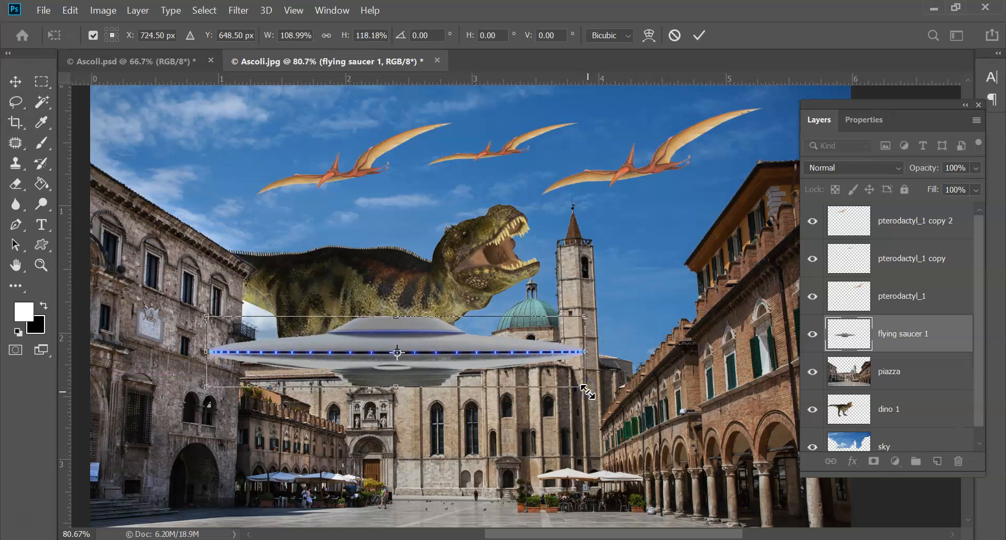
left_click_drag(408, 336, 337, 207)
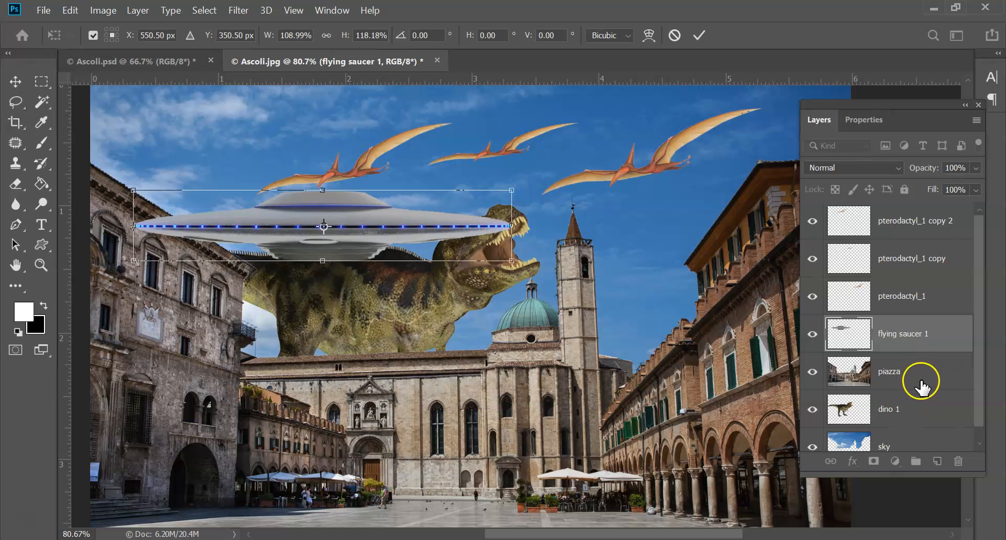
key("Return")
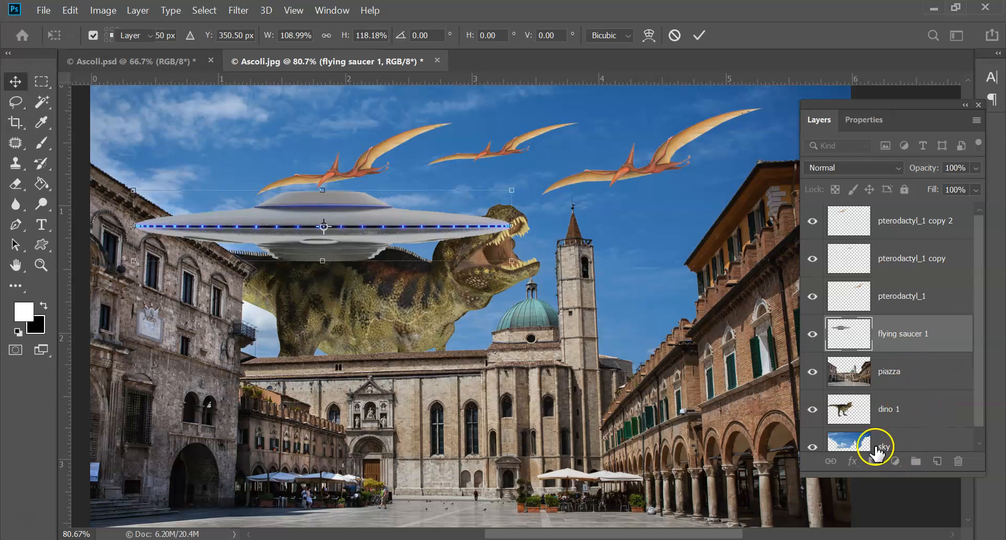
Step: Add an Outer Glow to the flying saucer 1 layer with red colour ff0244, 0% spread and 59 px size
left_click(851, 461)
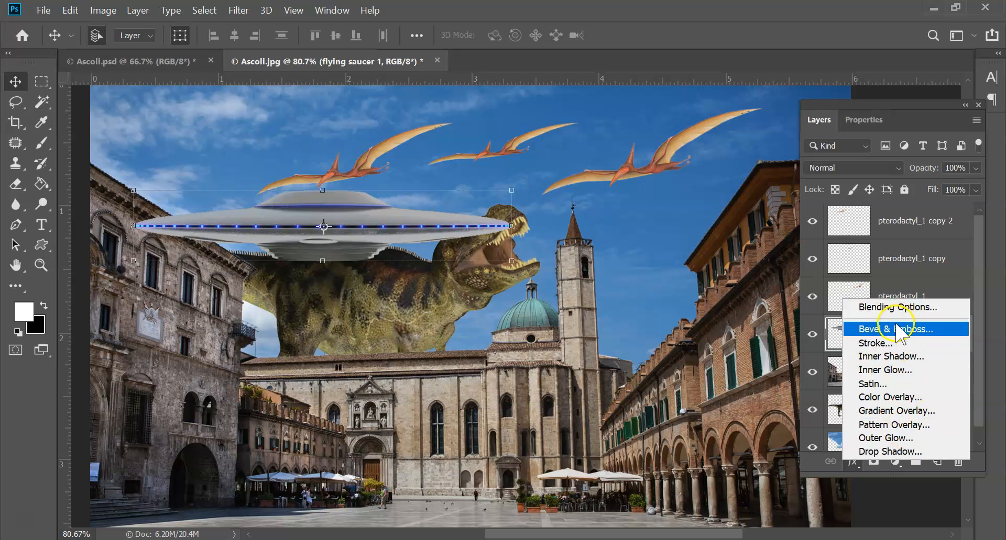
left_click(898, 439)
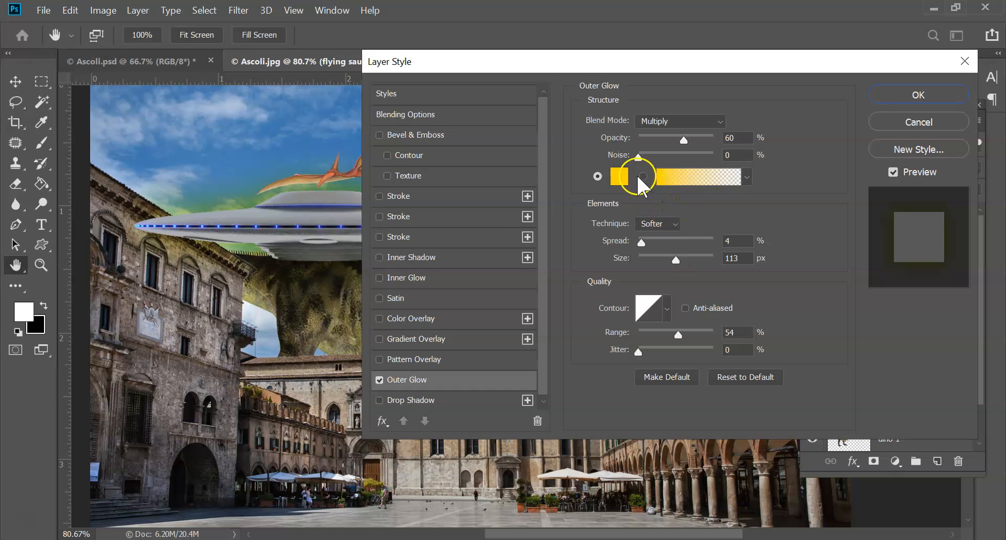
left_click(620, 178)
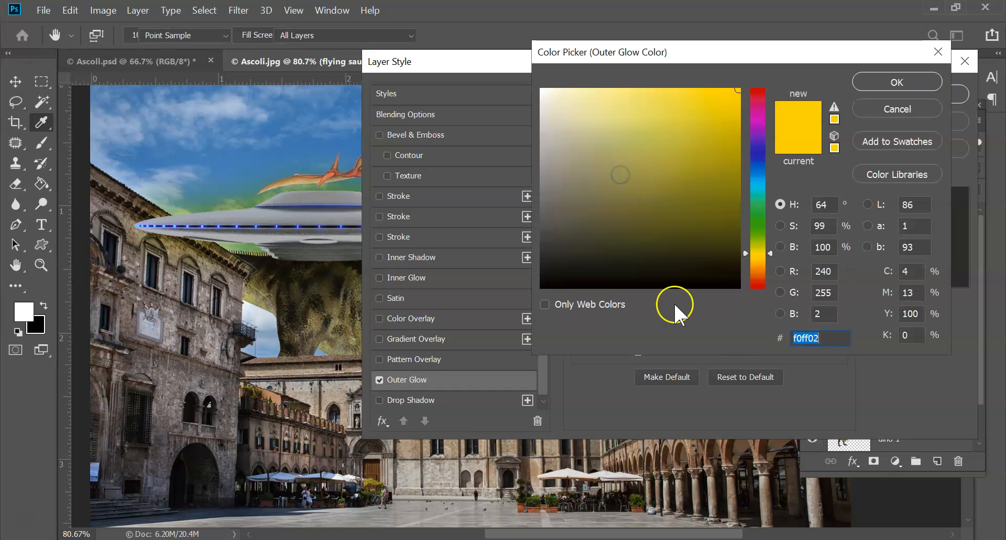
left_click(759, 97)
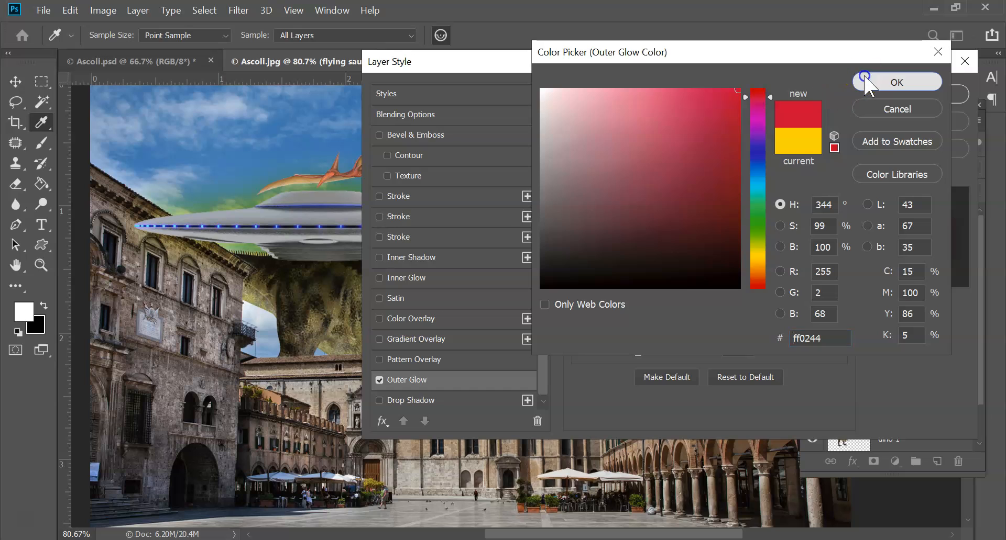
left_click(890, 82)
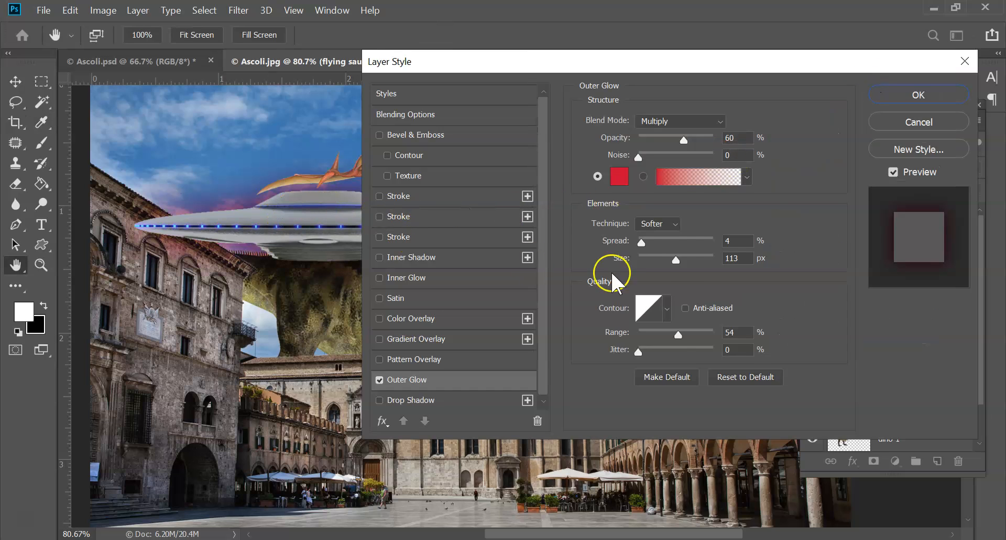
mouse_move(654, 246)
left_mouse_down()
mouse_move(636, 250)
mouse_move(656, 265)
left_mouse_up()
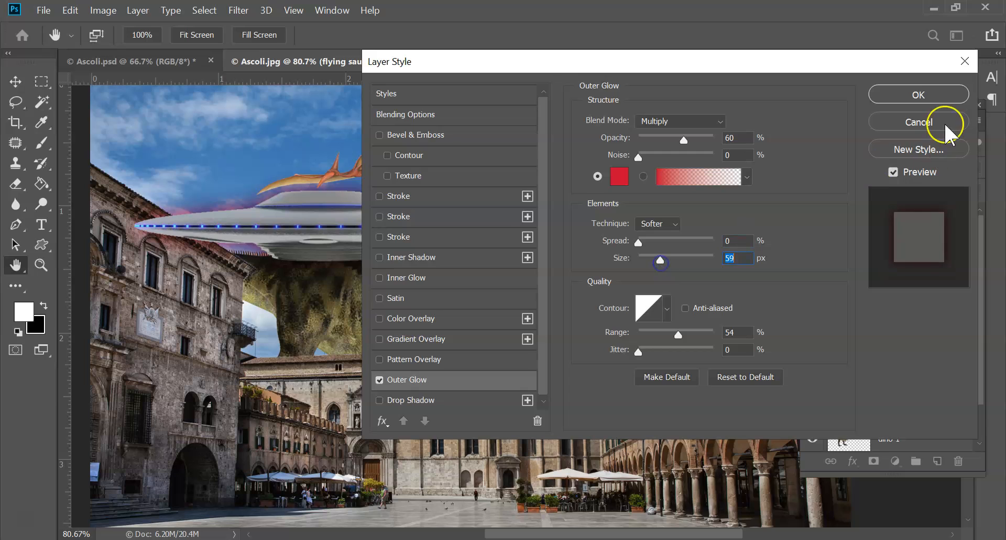
left_click(919, 95)
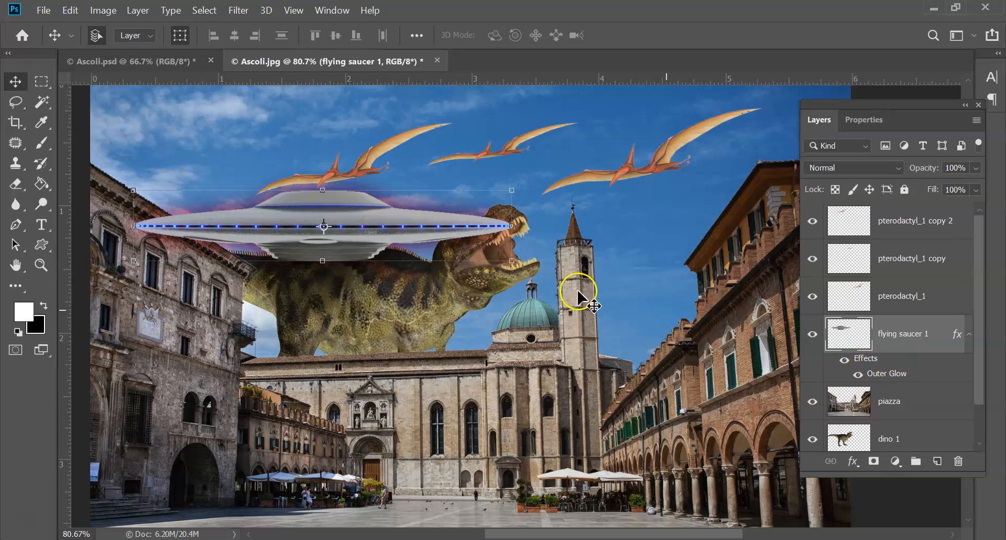
Step: Scale the glowing saucer proportionally to about 36% and move it into the sky above the building on the left
left_click_drag(419, 232, 377, 218)
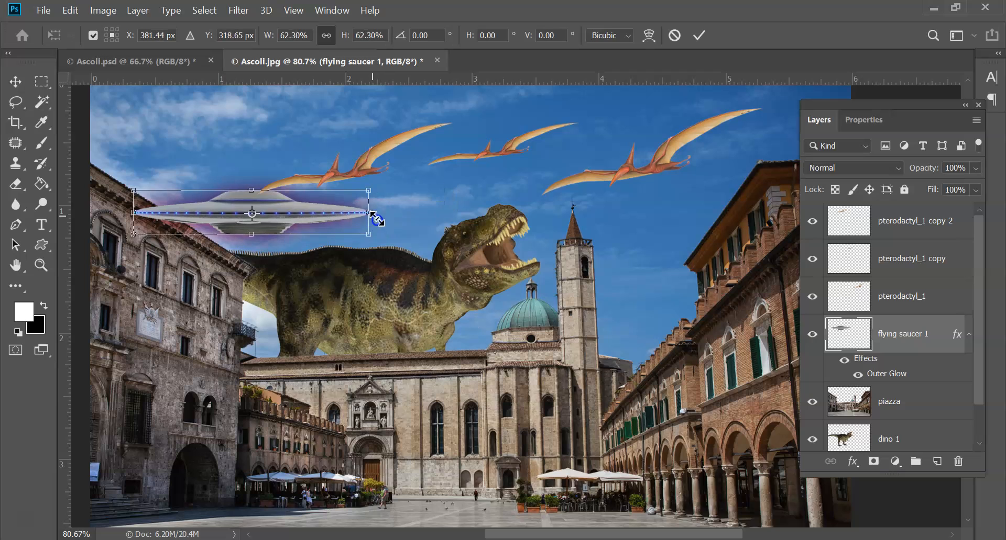
left_click_drag(237, 189, 233, 121)
left_click_drag(354, 152, 240, 133)
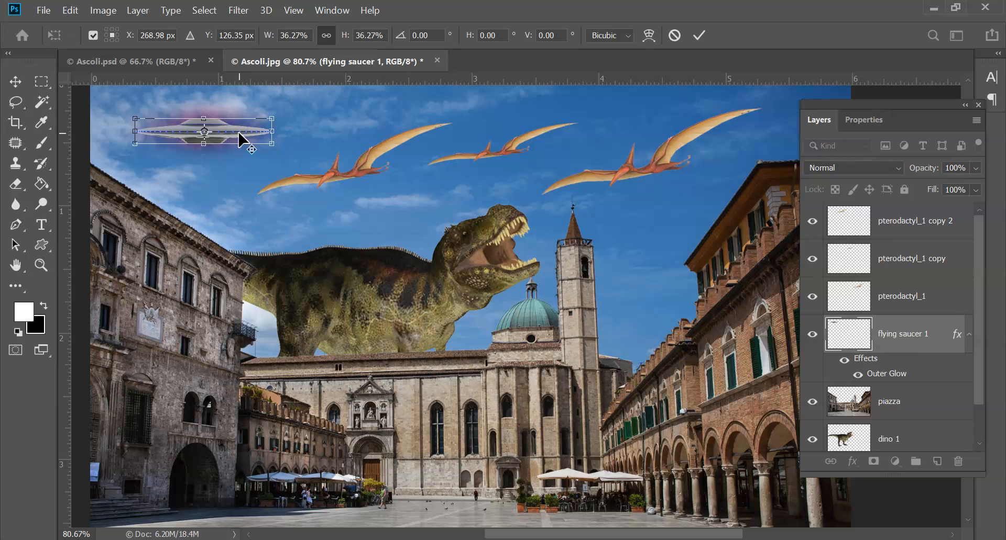
left_click_drag(237, 136, 202, 132)
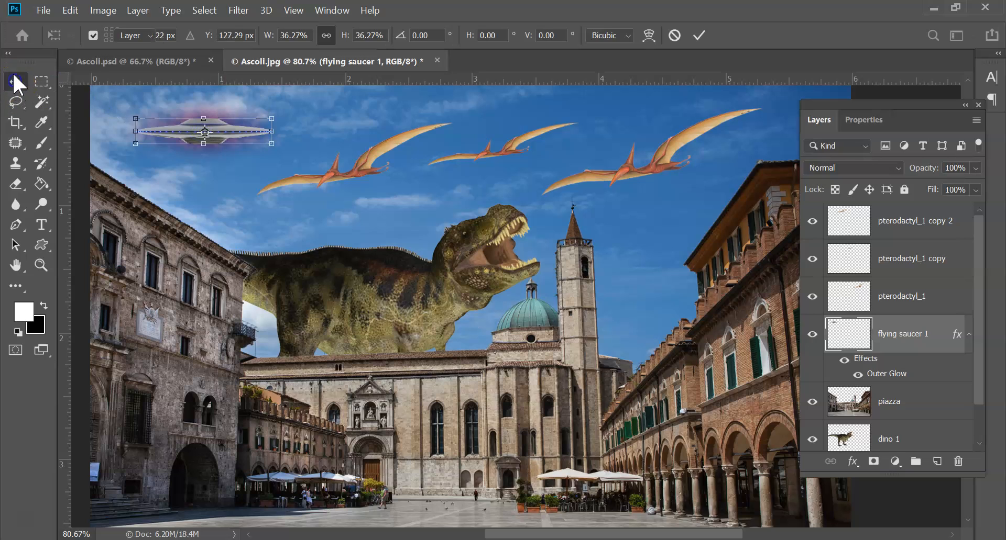
left_click(14, 78)
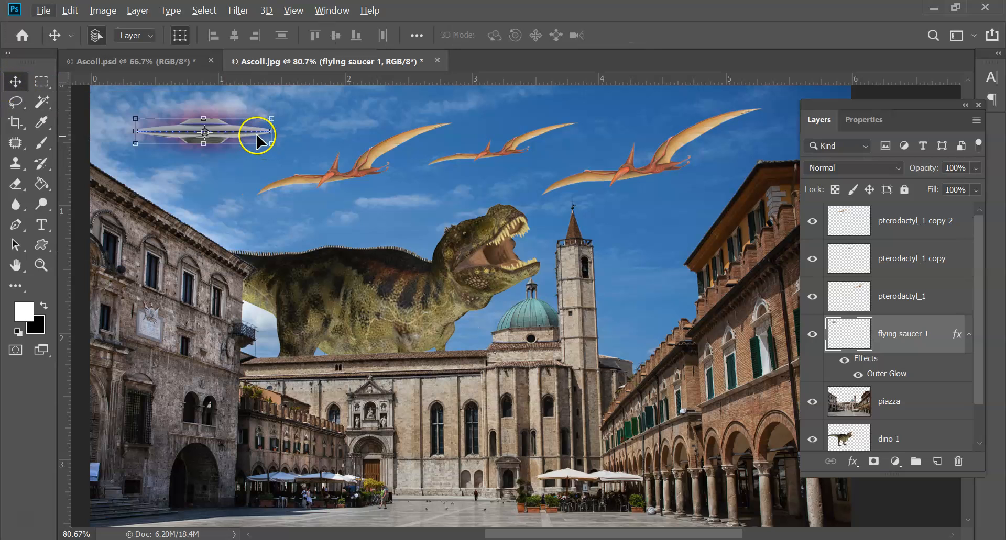
Step: Duplicate the flying saucer 1 layer twice, placing the copies diagonally down toward the dinosaur's back
left_click_drag(256, 136, 385, 224)
scroll(480, 298, "down", 1)
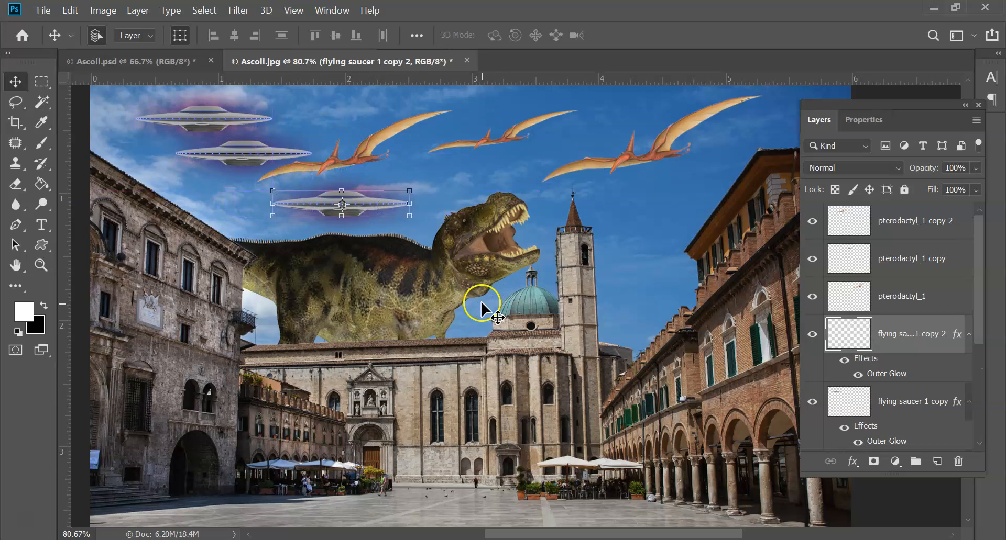
scroll(482, 301, "down", 1)
scroll(484, 312, "down", 1)
scroll(479, 314, "up", 2)
scroll(478, 317, "up", 2)
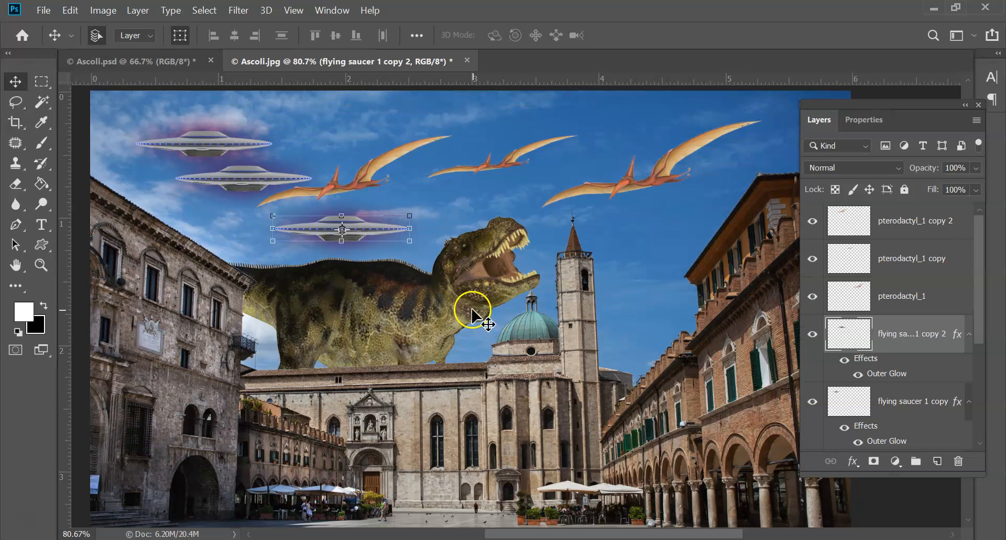
scroll(478, 317, "down", 1)
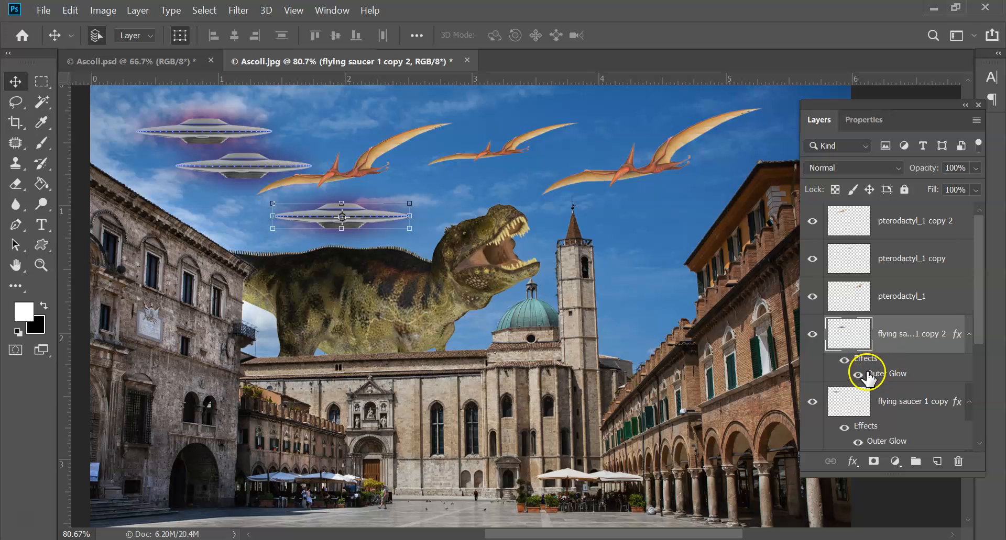
Step: Change the Outer Glow colour of the lowest saucer, flying saucer 1 copy 2, to yellow deff02
left_click_drag(981, 299, 978, 343)
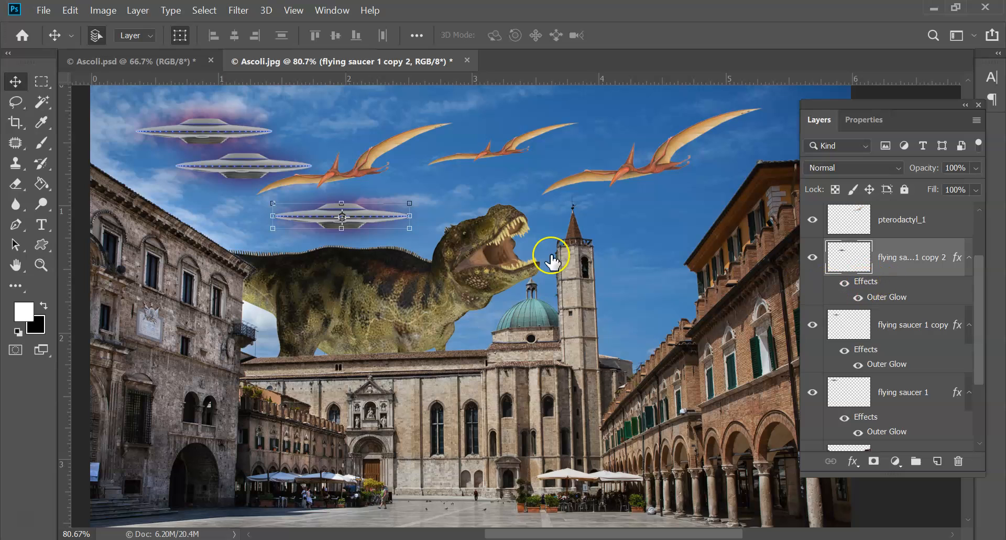
key("h")
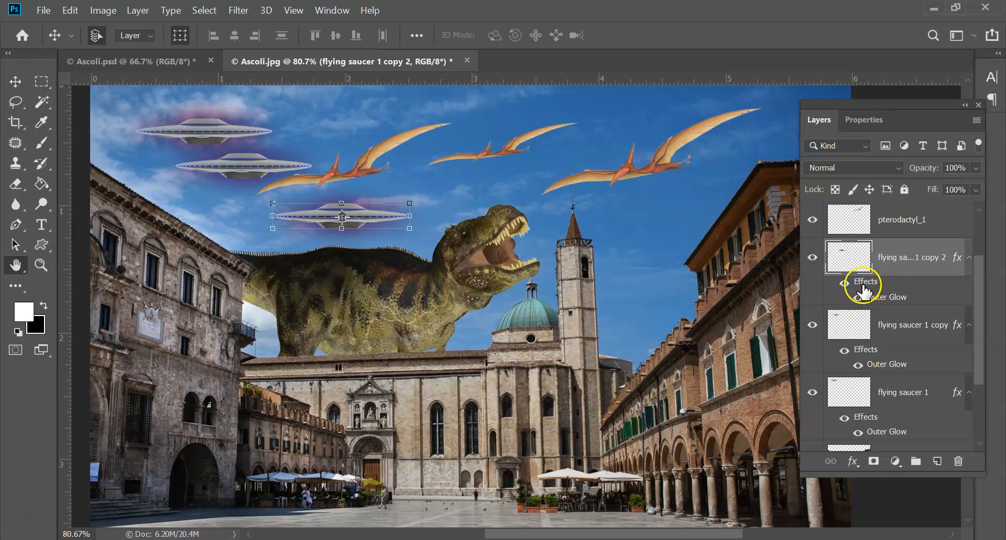
double_click(866, 285)
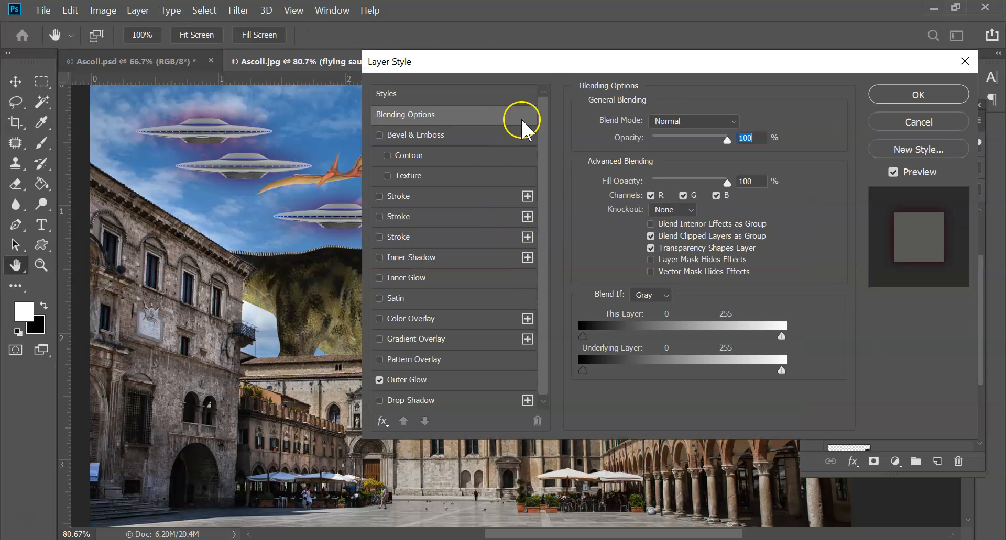
left_click(459, 379)
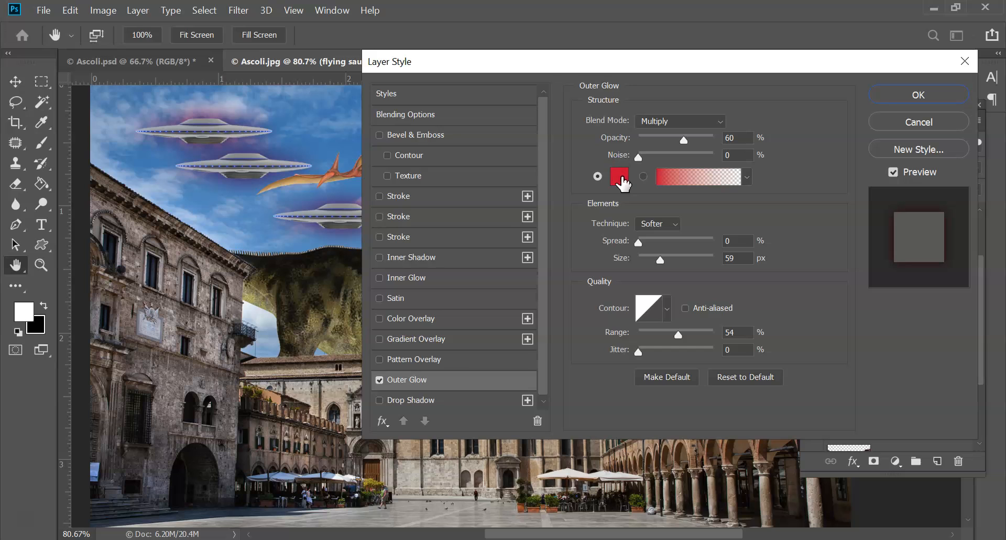
left_click(621, 179)
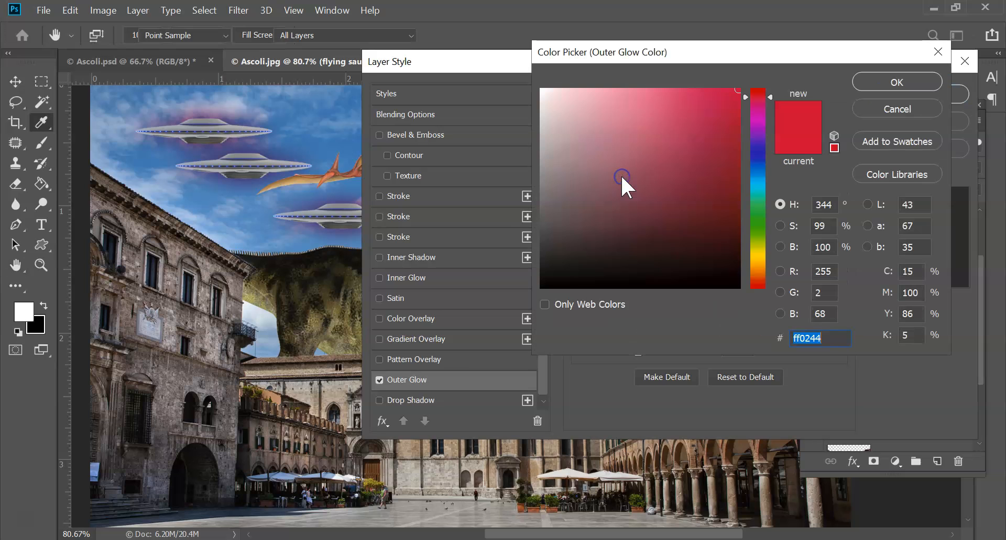
left_click(754, 252)
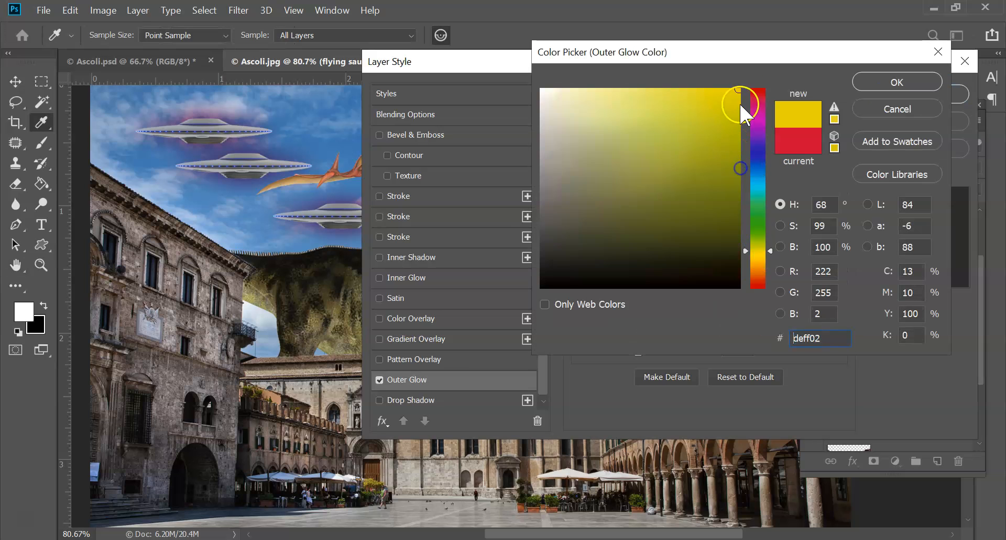
left_click(897, 80)
left_click(926, 97)
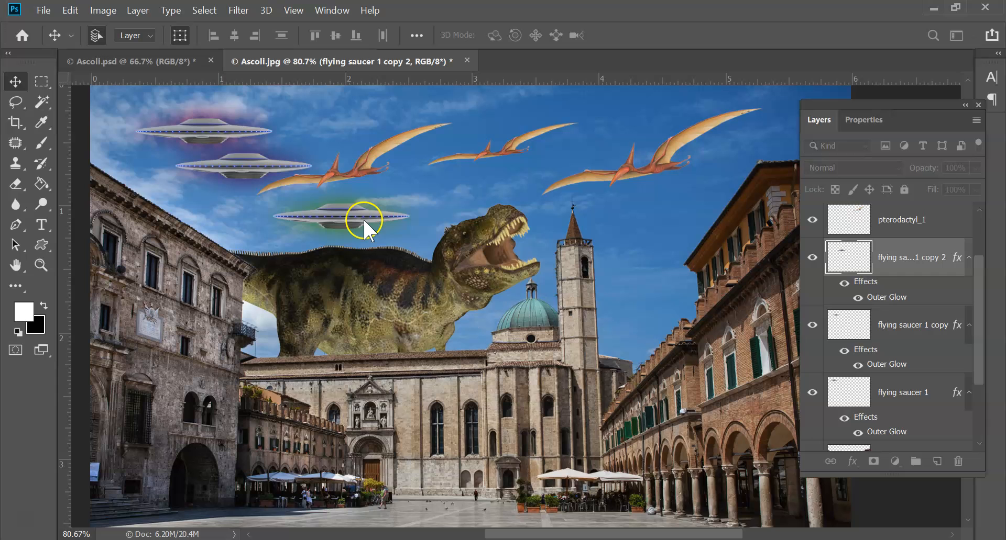
Step: Move the flying saucer 1 copy 2 across the bell tower, next to the dinosaur's open mouth
left_click(356, 217)
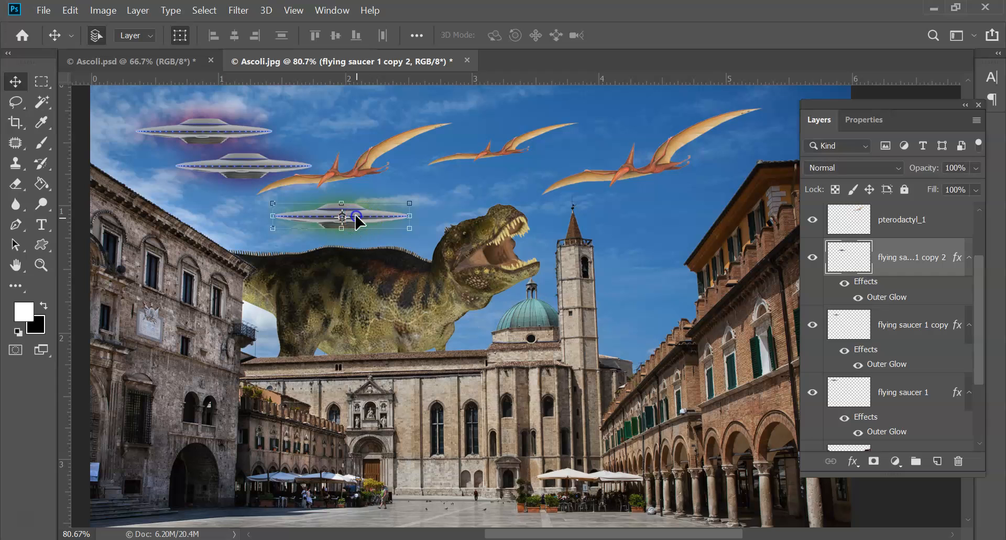
left_click_drag(367, 219, 643, 239)
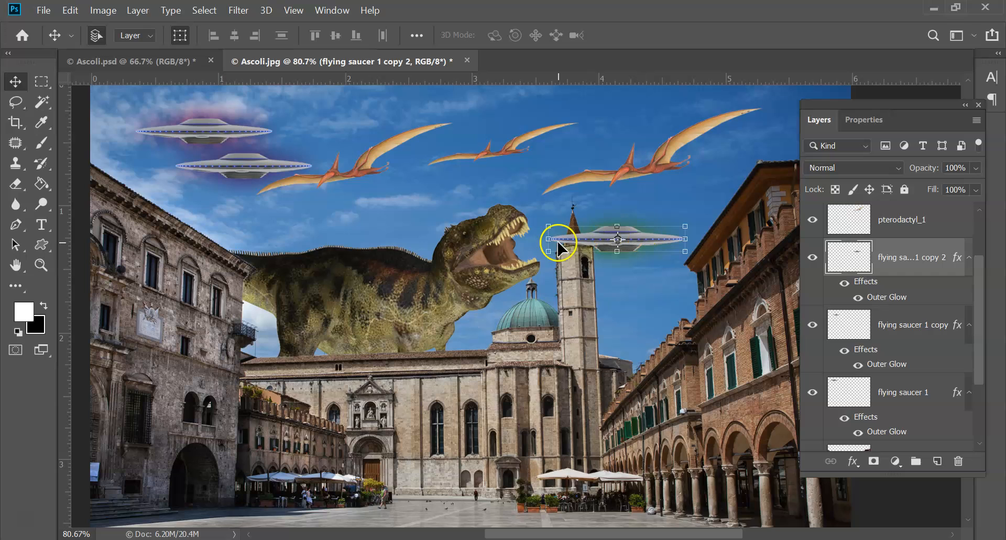
left_click_drag(648, 239, 624, 244)
Step: Tilt the saucer at the bell tower slightly clockwise and make it a little smaller
scroll(985, 264, "up", 3)
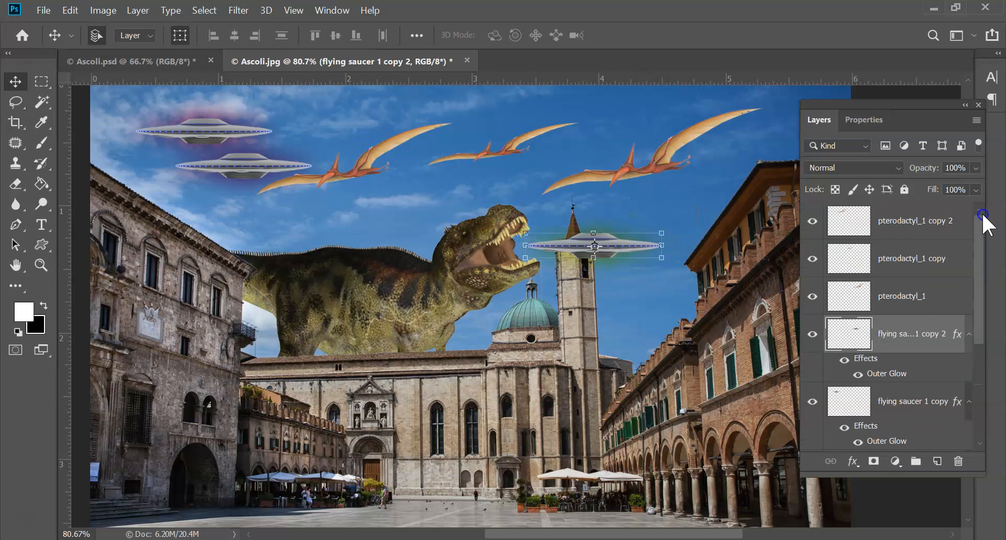
scroll(988, 262, "down", 1)
scroll(991, 266, "down", 1)
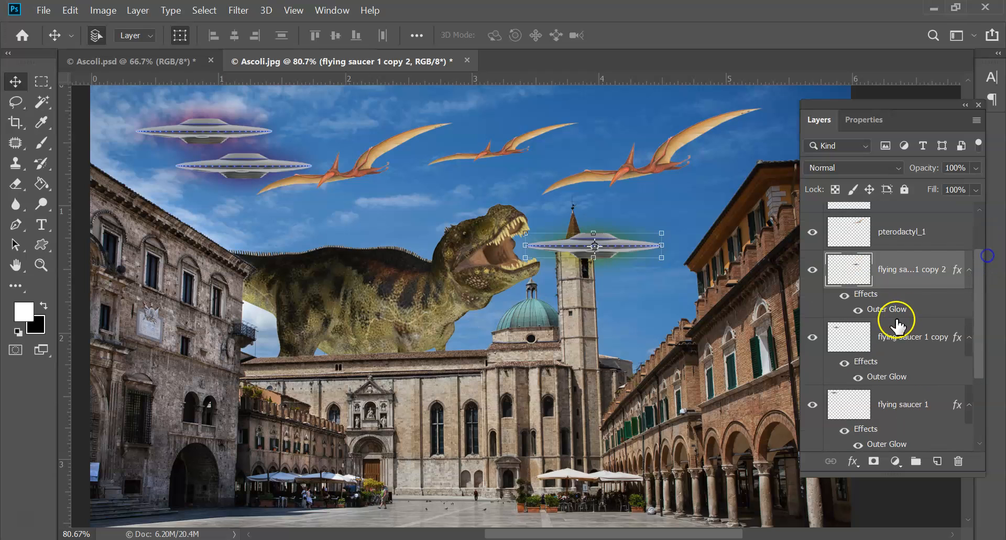
scroll(982, 304, "down", 3)
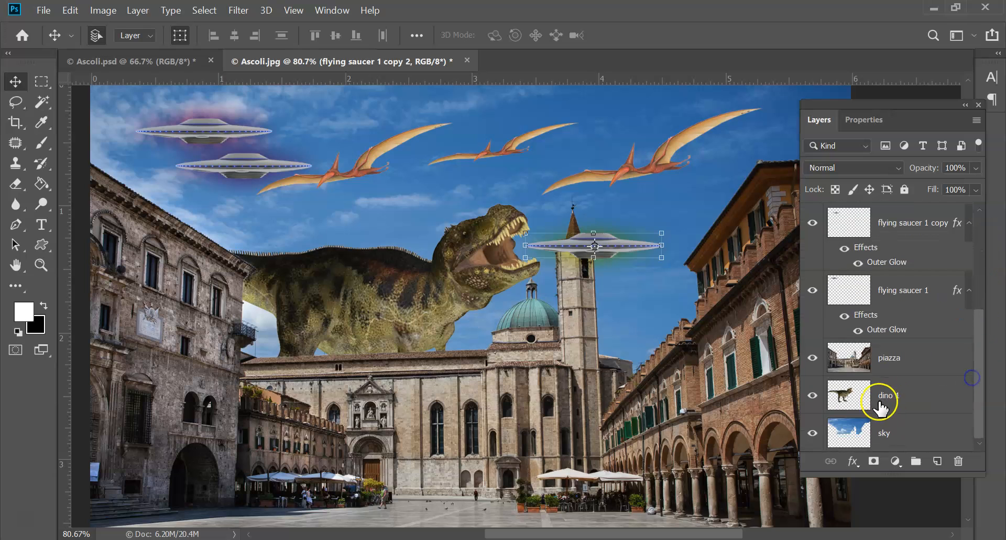
left_click_drag(980, 340, 982, 278)
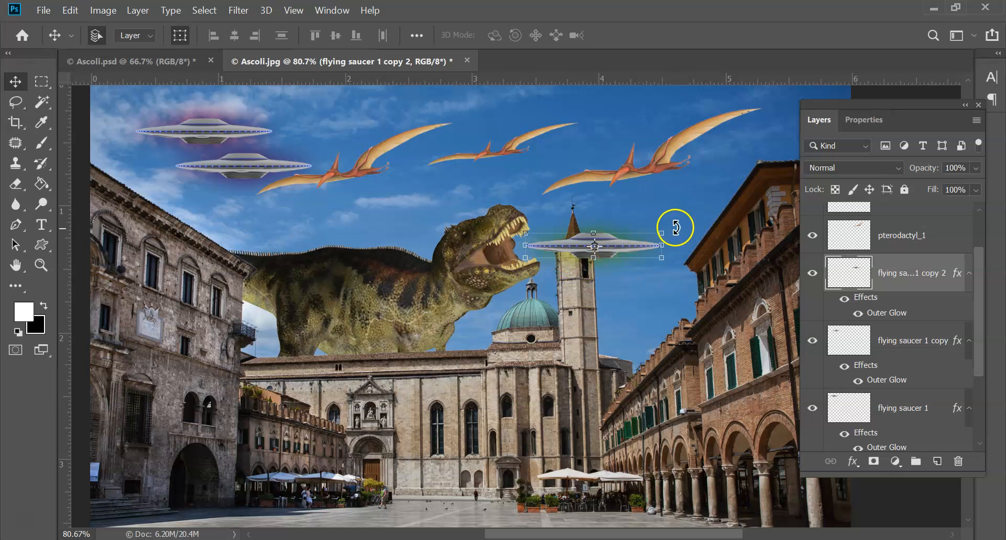
left_click_drag(679, 229, 625, 276)
key("Return")
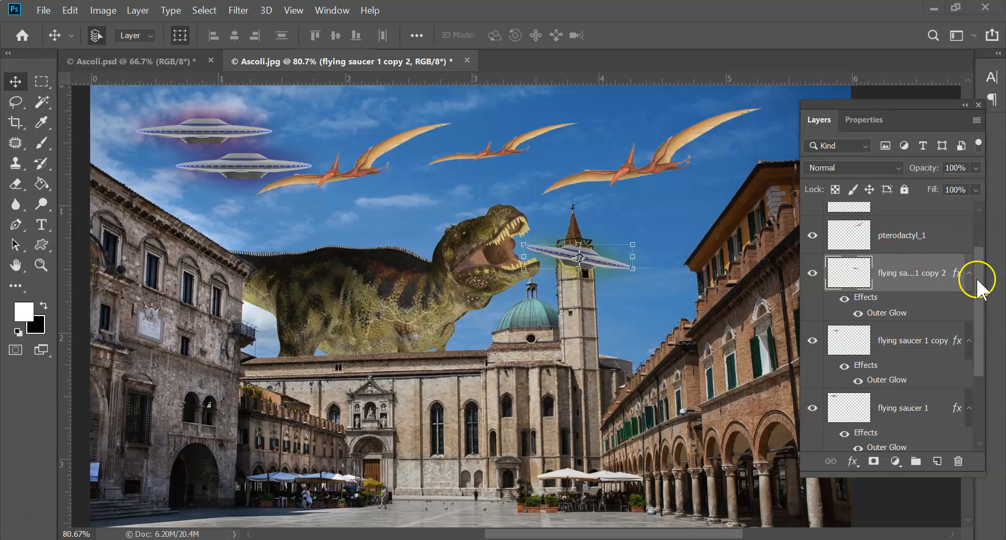
Step: Set the opacity of flying saucer 1 copy 2 to 67% and move it into the sky right of the bell tower
left_click_drag(977, 256, 964, 221)
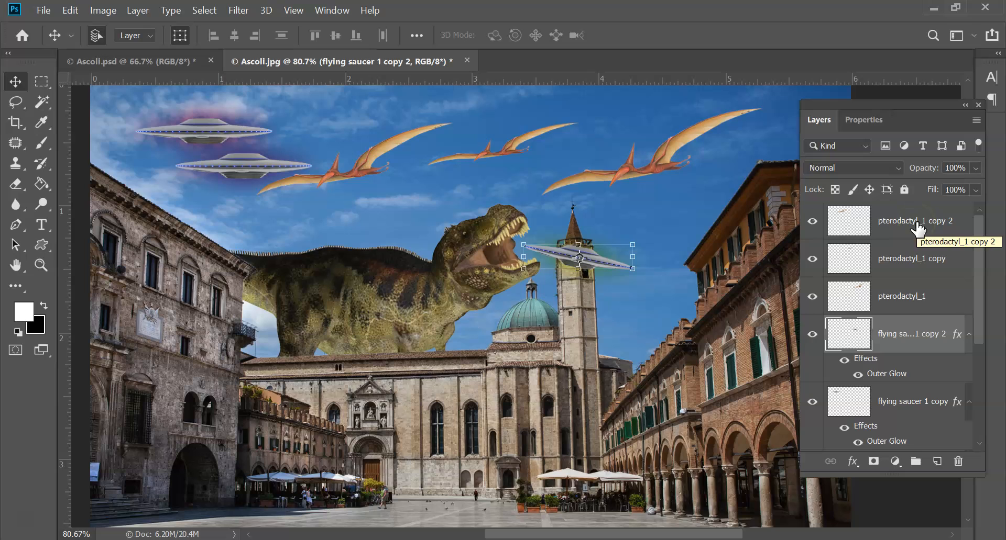
left_click_drag(979, 258, 979, 366)
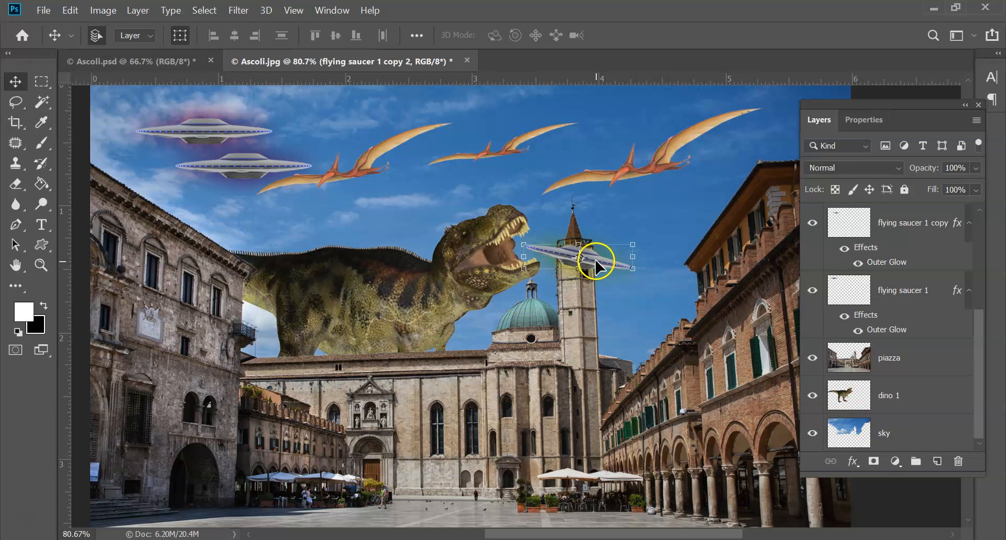
left_click_drag(981, 349, 976, 246)
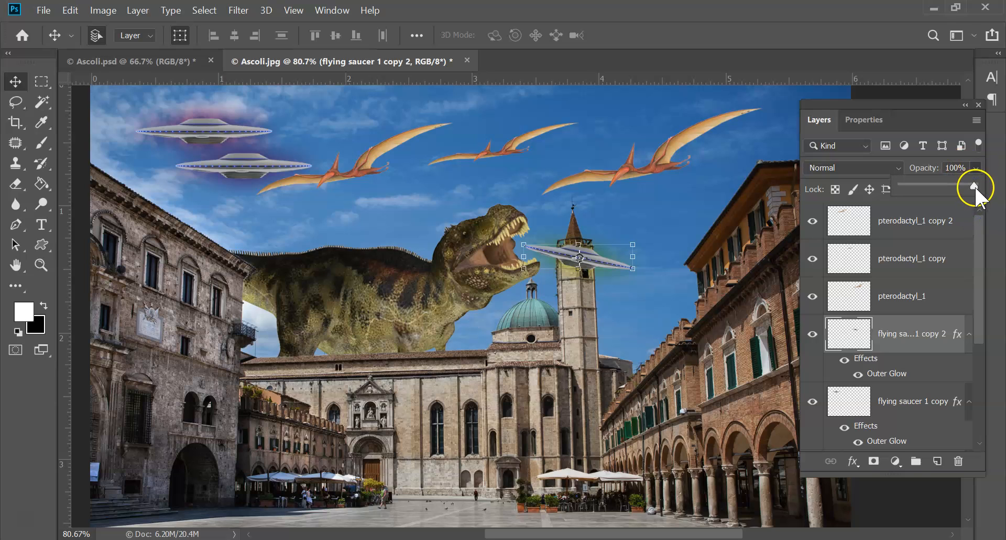
left_click_drag(949, 180, 941, 184)
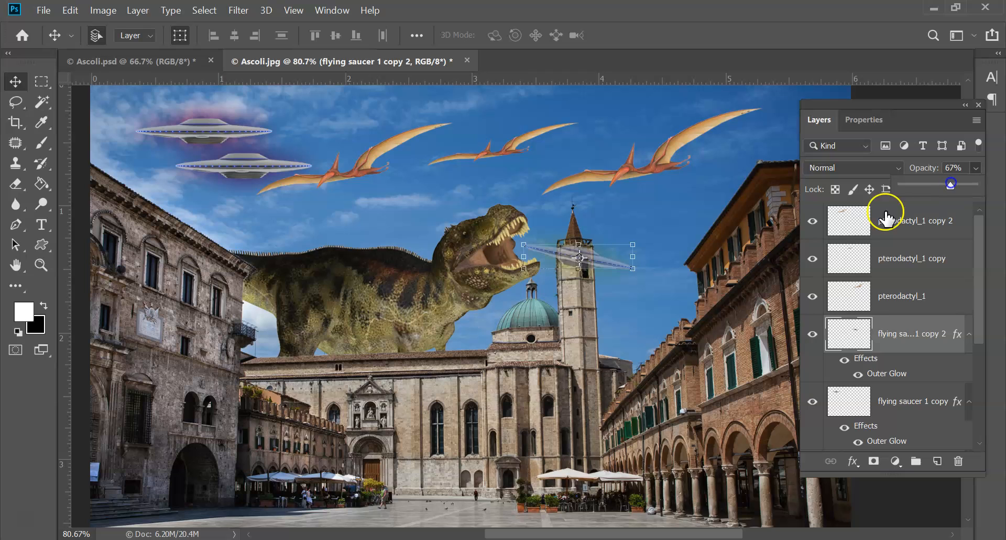
left_click_drag(611, 267, 667, 252)
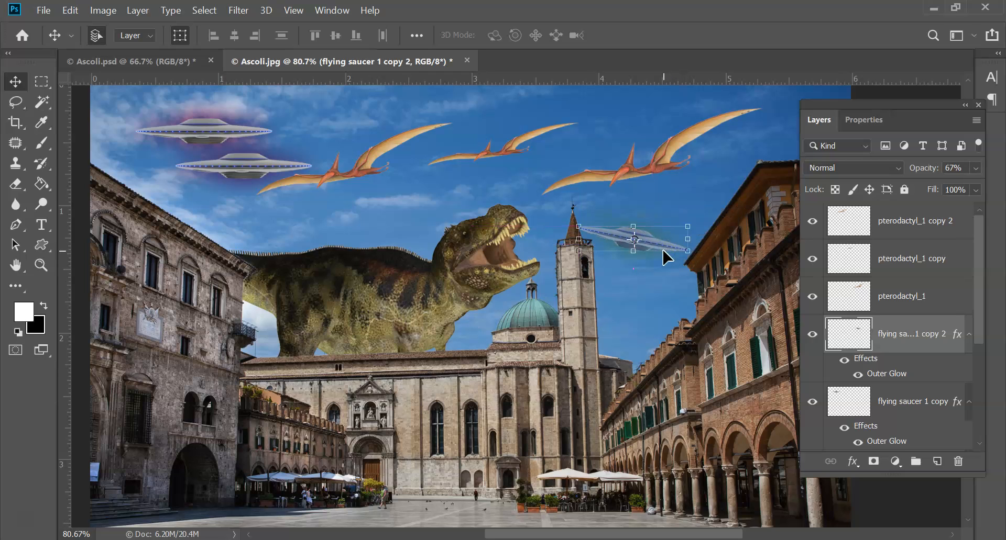